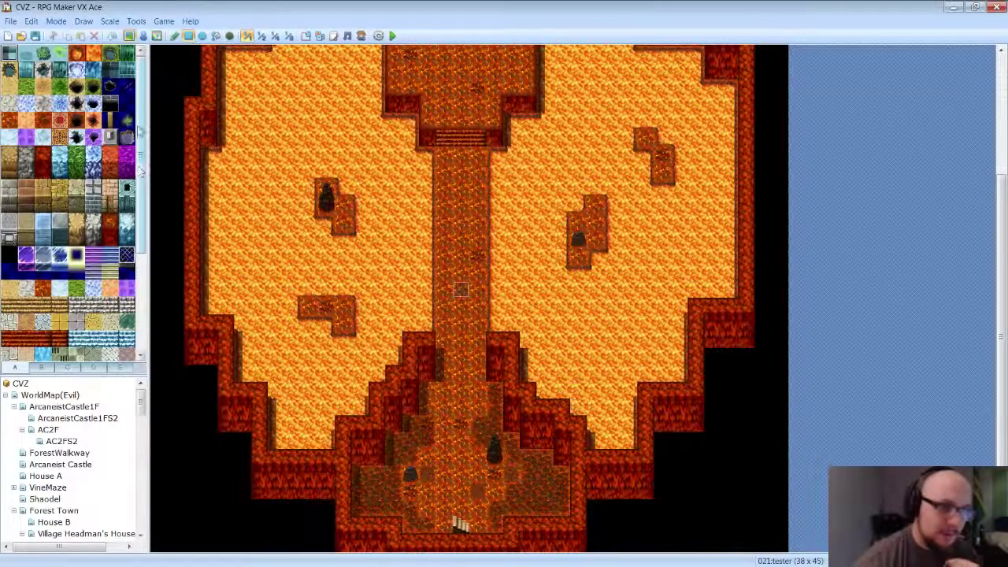
# Enlarge the tileset palette, look through tile sets B to E, and return to set B.
pyautogui.moveTo(140, 375); pyautogui.dragTo(78, 542)
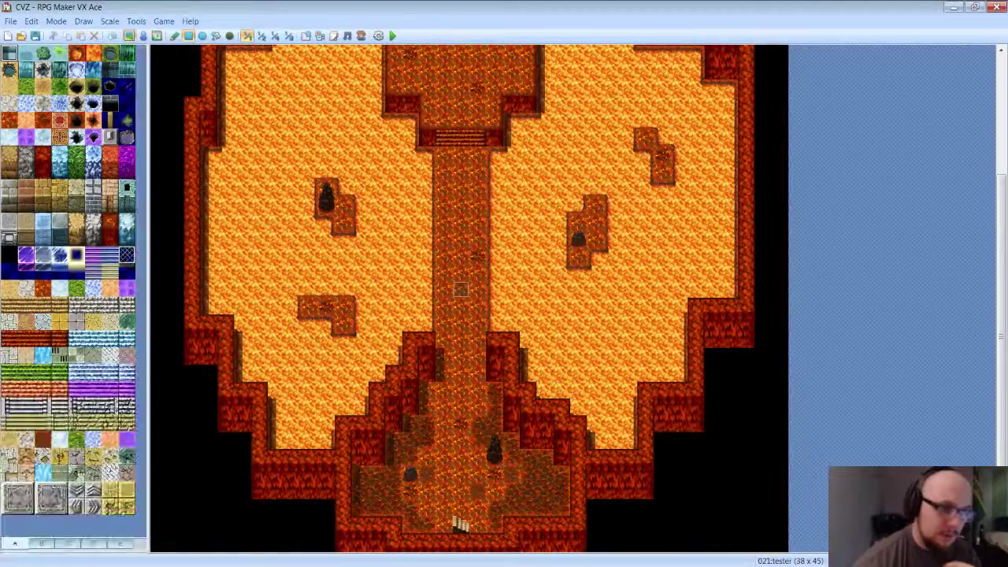
pyautogui.click(47, 543)
pyautogui.click(72, 543)
pyautogui.click(93, 543)
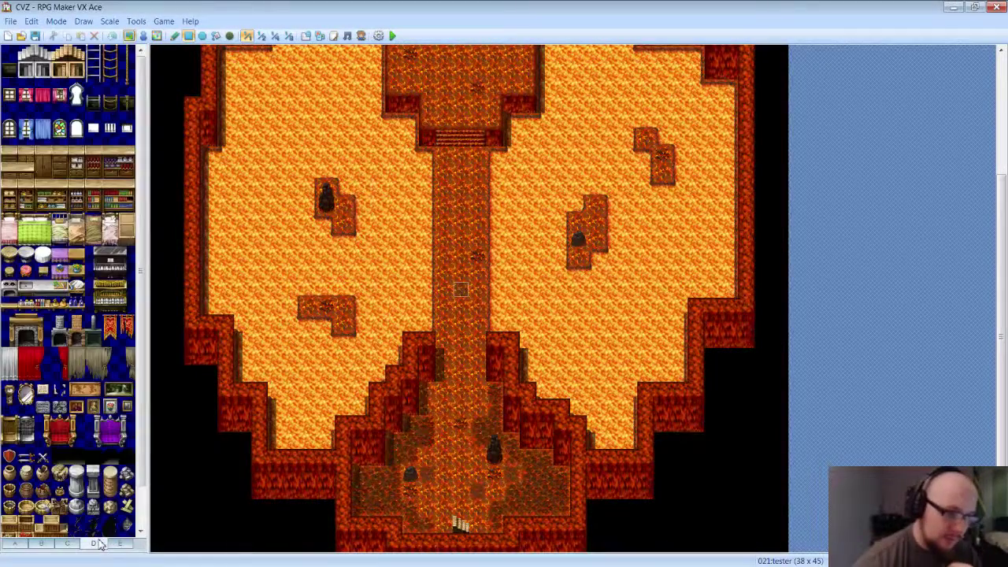
pyautogui.click(118, 544)
pyautogui.click(93, 543)
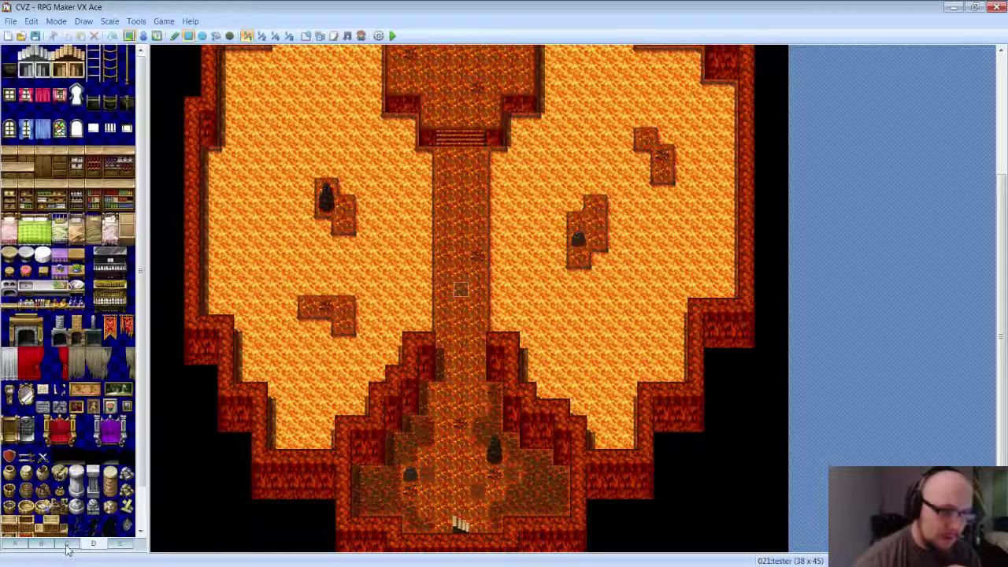
pyautogui.click(43, 543)
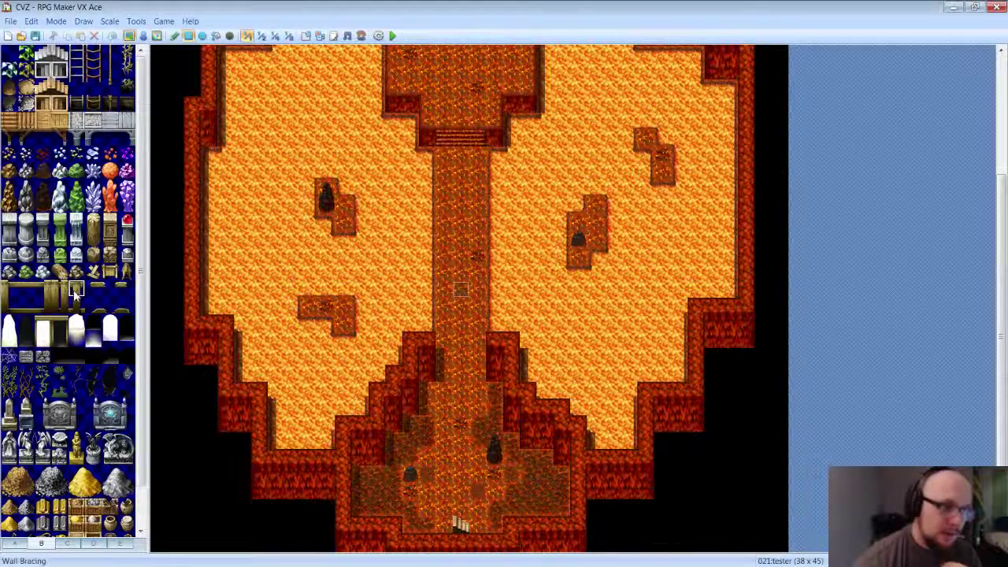
# Try placing two side-by-side wall bracing posts, each two tiles tall, at the lower end of the central lava path.
pyautogui.click(476, 345)
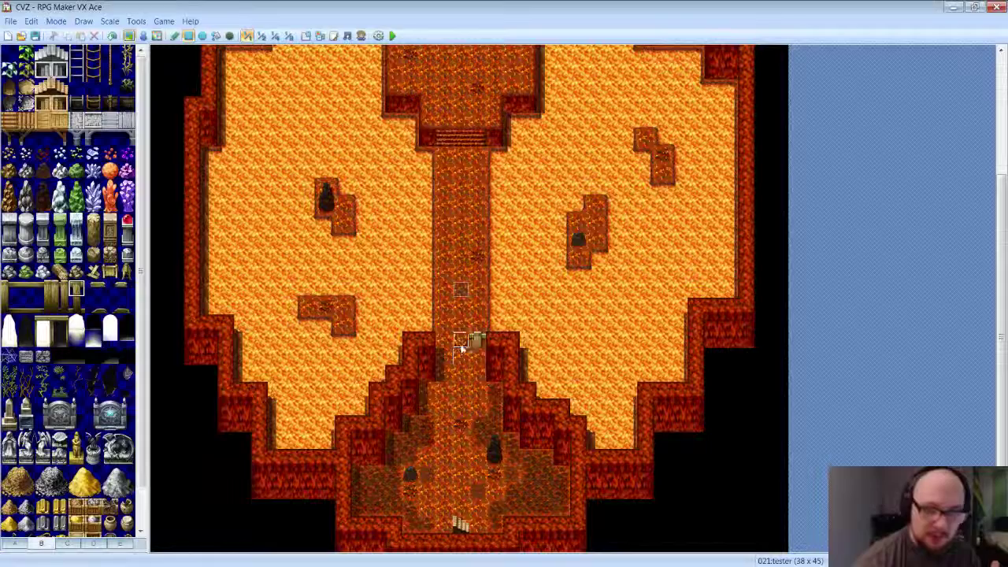
pyautogui.rightClick(477, 339)
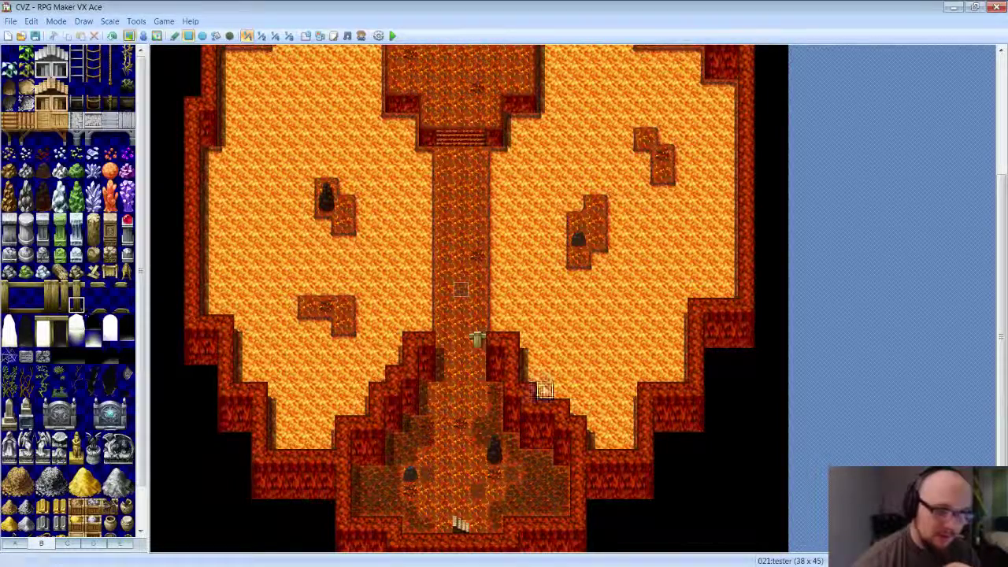
pyautogui.click(478, 352)
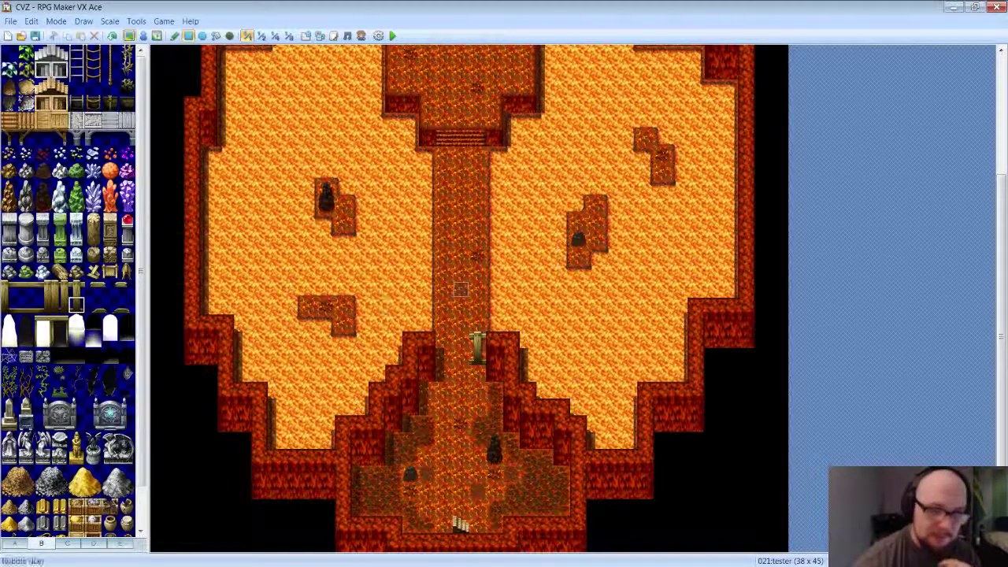
pyautogui.click(78, 289)
pyautogui.click(466, 339)
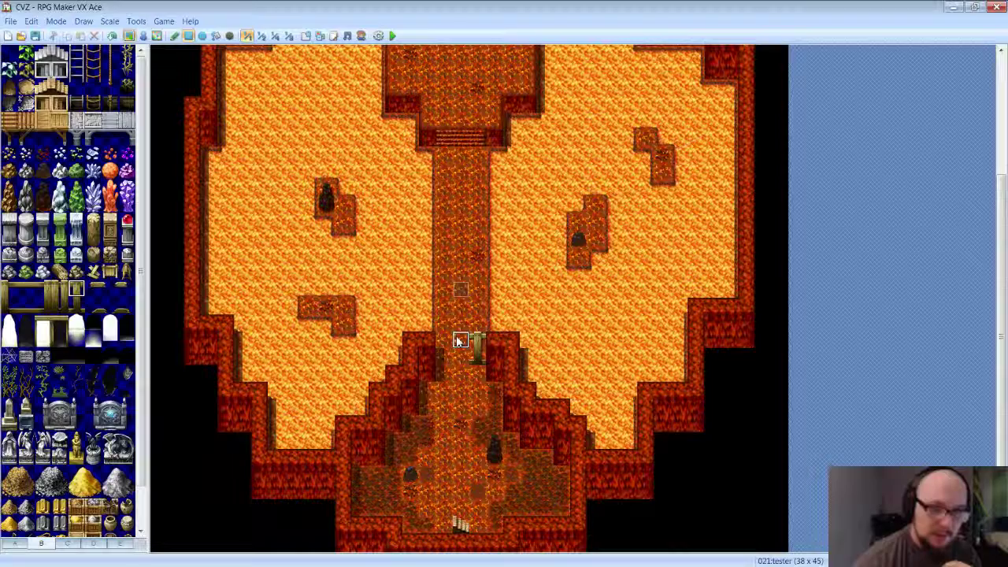
pyautogui.click(72, 307)
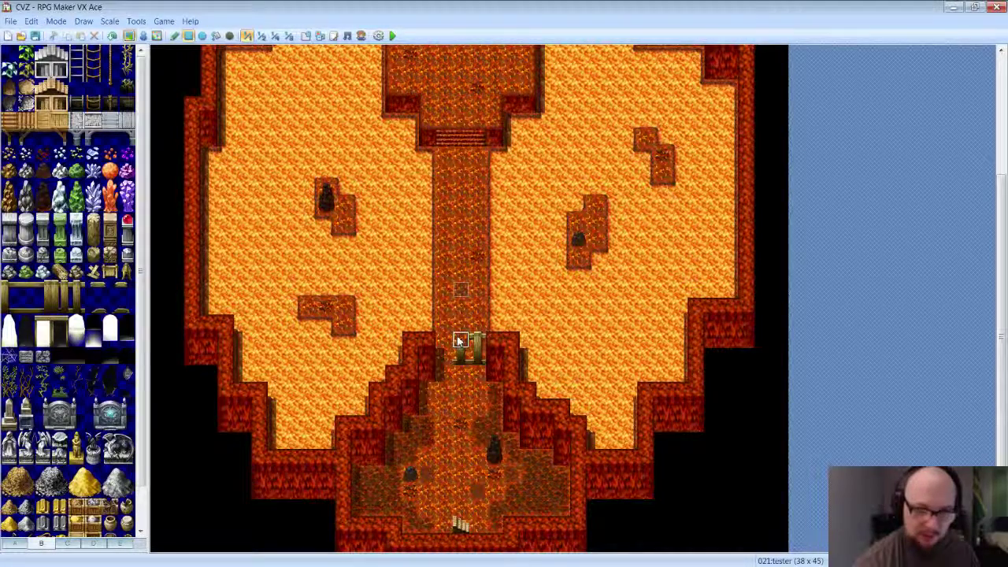
pyautogui.click(464, 354)
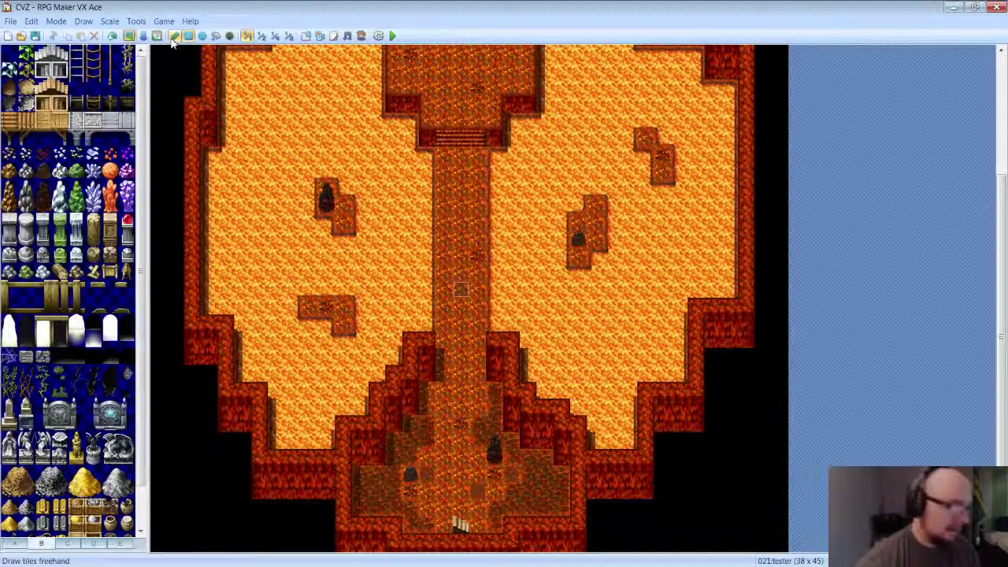
# Try the shadow pen beside the inner wall and a flood fill of the lava with the round orange boulder tile.
pyautogui.click(229, 36)
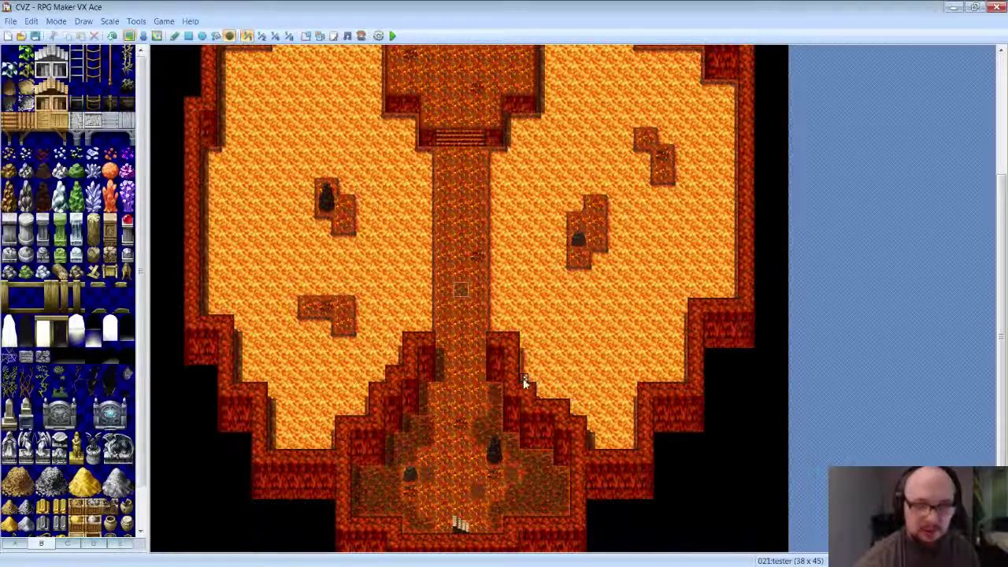
pyautogui.moveTo(523, 380)
pyautogui.mouseDown()
pyautogui.moveTo(522, 353)
pyautogui.moveTo(533, 380)
pyautogui.moveTo(535, 355)
pyautogui.mouseUp()
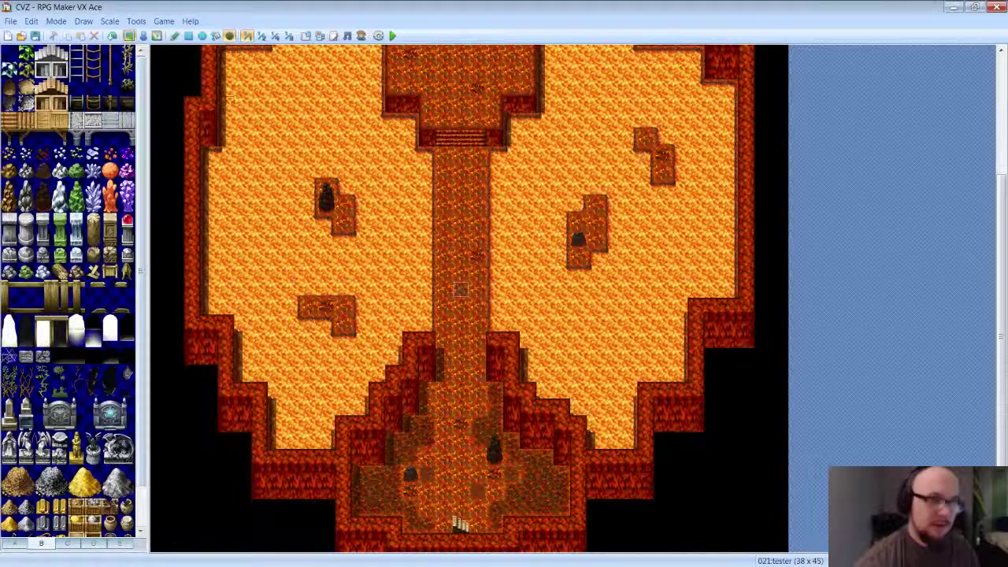
pyautogui.click(215, 36)
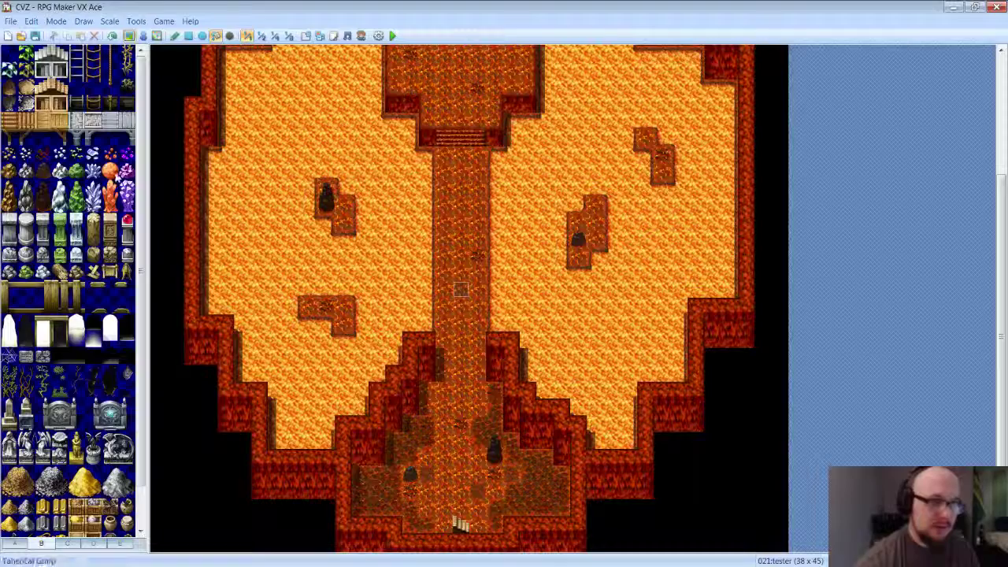
pyautogui.click(109, 170)
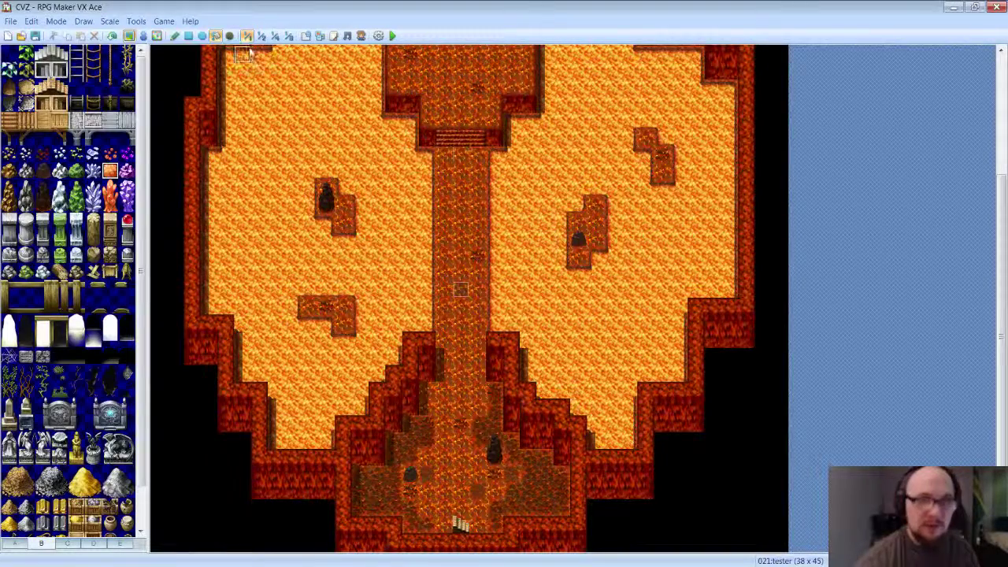
pyautogui.click(574, 189)
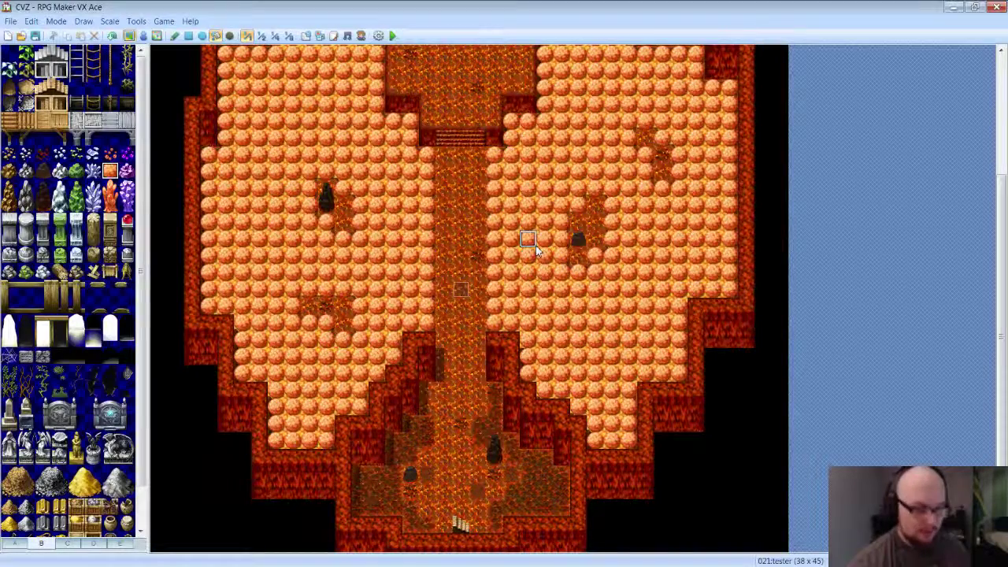
pyautogui.hotkey('ctrl', 'z')
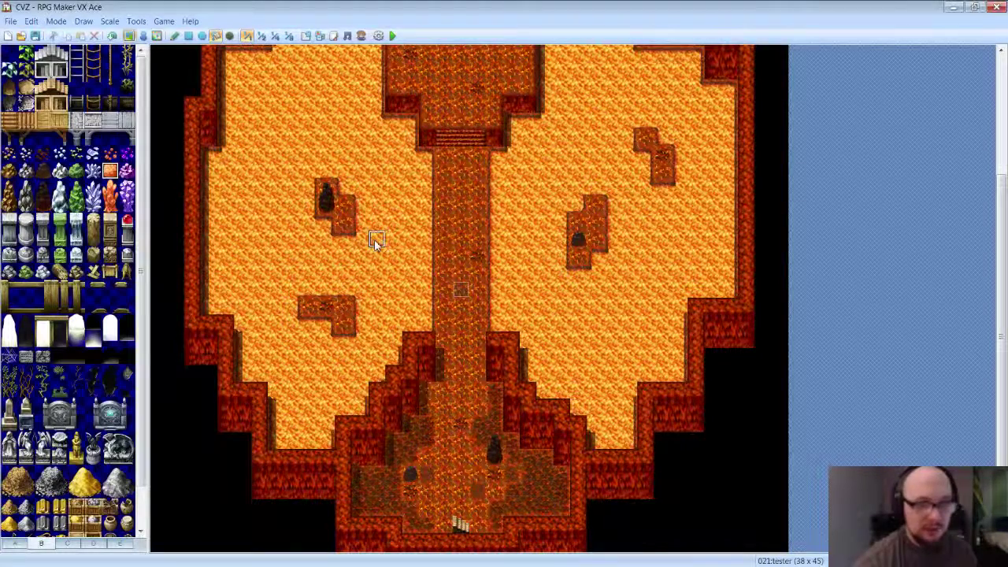
# Try the ellipse and rectangle tools with the orange boulder tile over the lava and path, undoing the shapes.
pyautogui.click(202, 36)
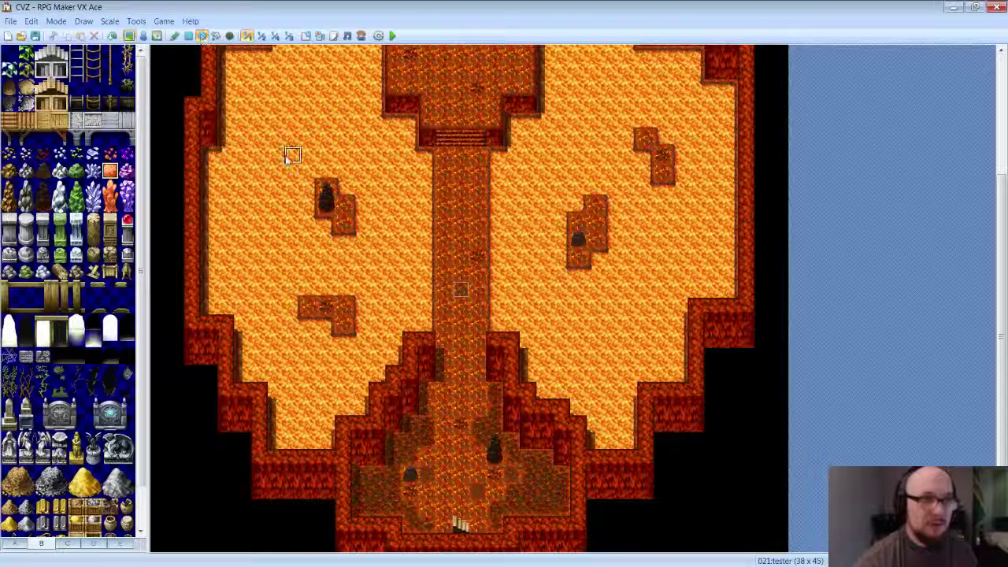
pyautogui.moveTo(259, 90)
pyautogui.mouseDown()
pyautogui.moveTo(339, 157)
pyautogui.moveTo(321, 169)
pyautogui.moveTo(385, 241)
pyautogui.moveTo(358, 270)
pyautogui.moveTo(574, 287)
pyautogui.moveTo(564, 294)
pyautogui.moveTo(370, 170)
pyautogui.moveTo(492, 264)
pyautogui.moveTo(405, 216)
pyautogui.moveTo(546, 301)
pyautogui.mouseUp()
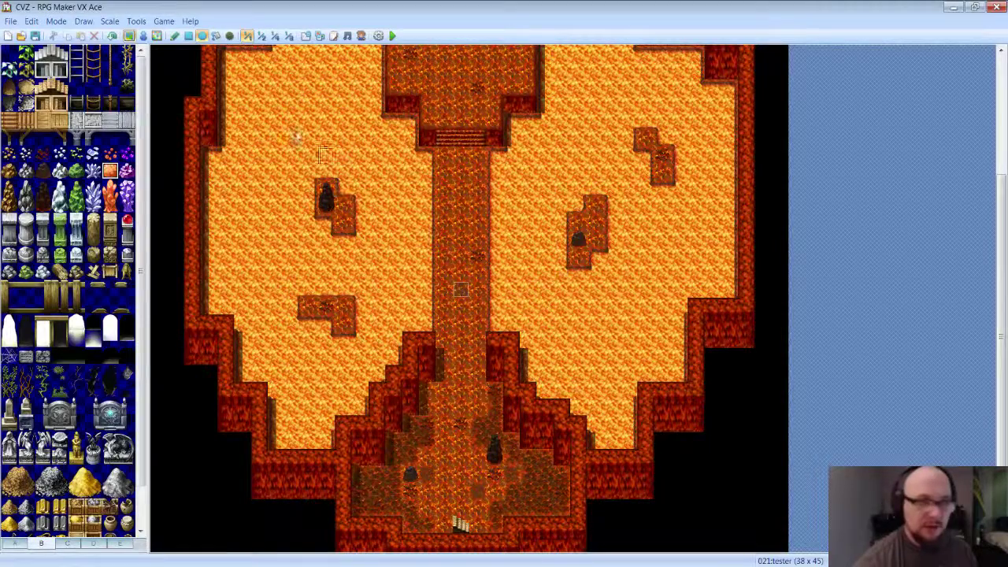
pyautogui.click(188, 36)
pyautogui.moveTo(259, 102)
pyautogui.mouseDown()
pyautogui.moveTo(472, 268)
pyautogui.moveTo(501, 315)
pyautogui.moveTo(728, 315)
pyautogui.moveTo(536, 293)
pyautogui.moveTo(453, 469)
pyautogui.moveTo(536, 465)
pyautogui.moveTo(472, 217)
pyautogui.moveTo(385, 171)
pyautogui.moveTo(468, 309)
pyautogui.mouseUp()
pyautogui.hotkey('ctrl', 'z')
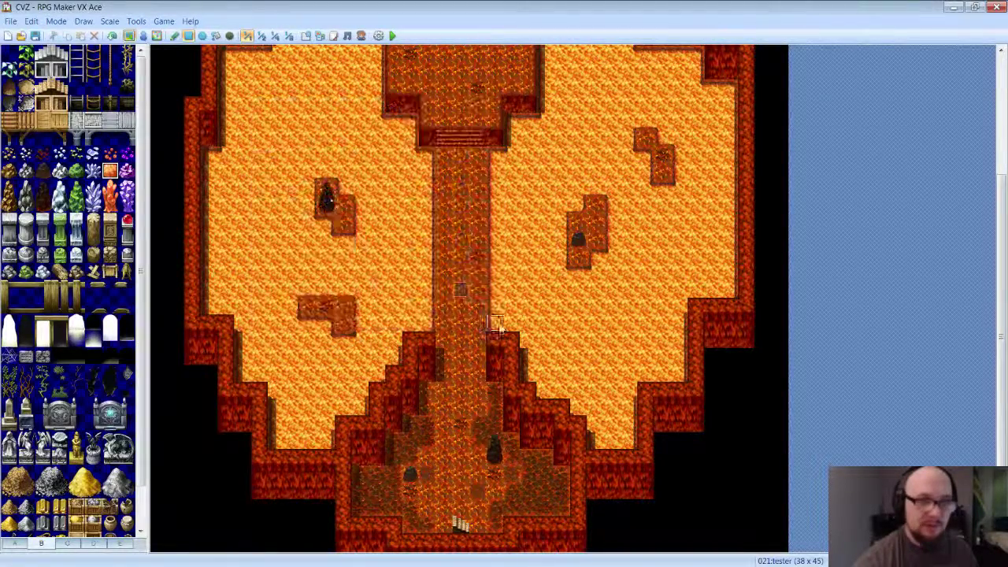
# Try freehand strokes of the orange boulder tile across the lava and near the stairs, undoing each one.
pyautogui.click(175, 36)
pyautogui.moveTo(291, 102)
pyautogui.mouseDown()
pyautogui.moveTo(413, 252)
pyautogui.moveTo(267, 329)
pyautogui.moveTo(631, 328)
pyautogui.moveTo(452, 425)
pyautogui.moveTo(433, 507)
pyautogui.moveTo(583, 232)
pyautogui.moveTo(394, 223)
pyautogui.moveTo(540, 254)
pyautogui.moveTo(480, 323)
pyautogui.moveTo(529, 283)
pyautogui.mouseUp()
pyautogui.hotkey('ctrl', 'z')
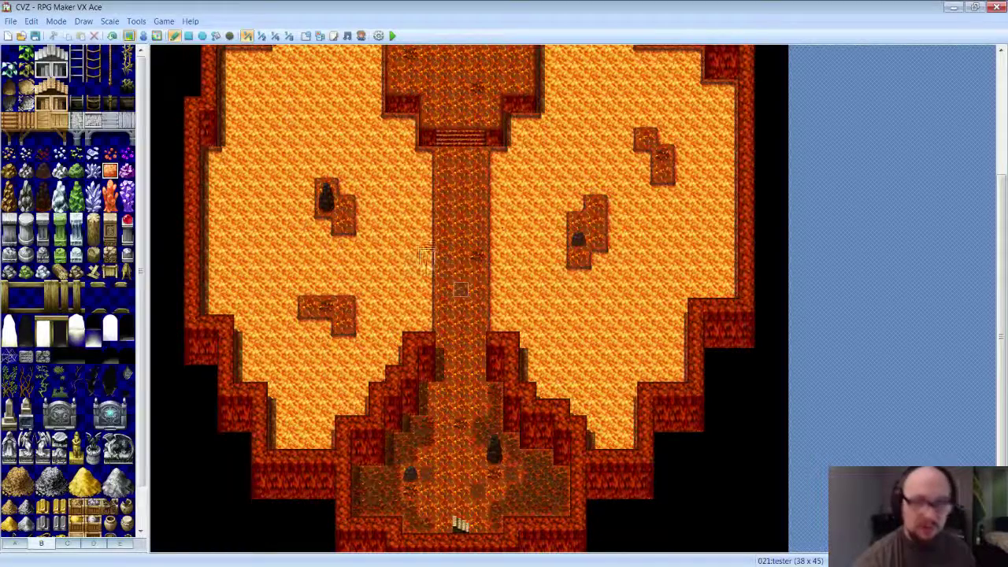
pyautogui.moveTo(441, 137)
pyautogui.mouseDown()
pyautogui.moveTo(288, 366)
pyautogui.moveTo(595, 155)
pyautogui.moveTo(443, 123)
pyautogui.moveTo(420, 145)
pyautogui.mouseUp()
pyautogui.hotkey('ctrl', 'z')
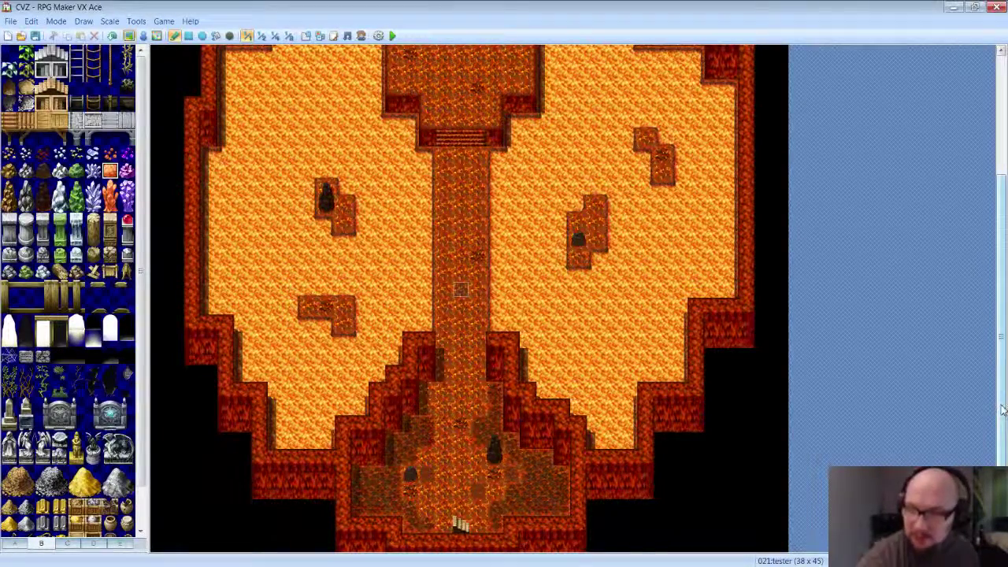
# Close off the lower end of the central path with red rock wall tops and a two-tile-high wall face.
pyautogui.scroll(-2, 1004, 401)
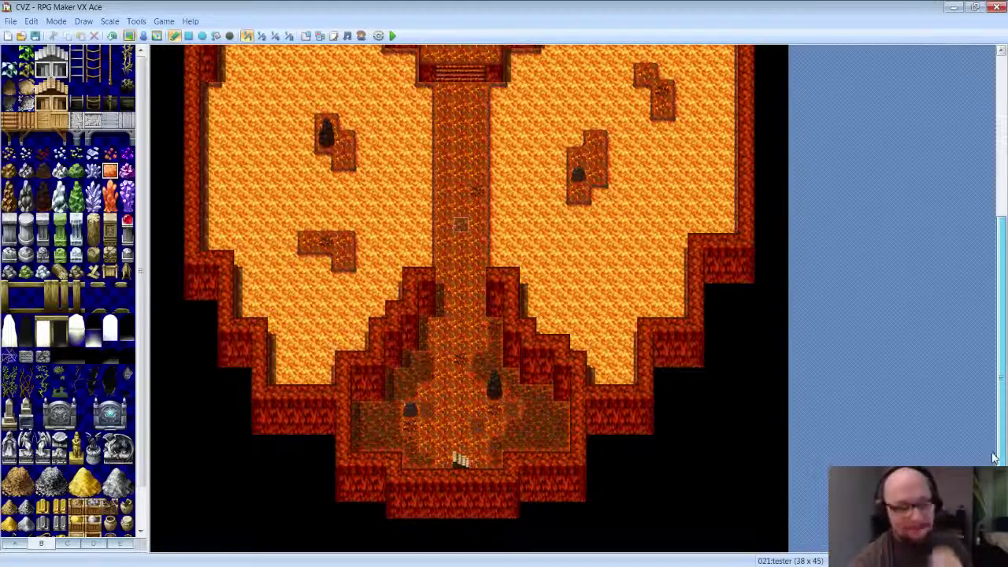
pyautogui.scroll(2, 993, 441)
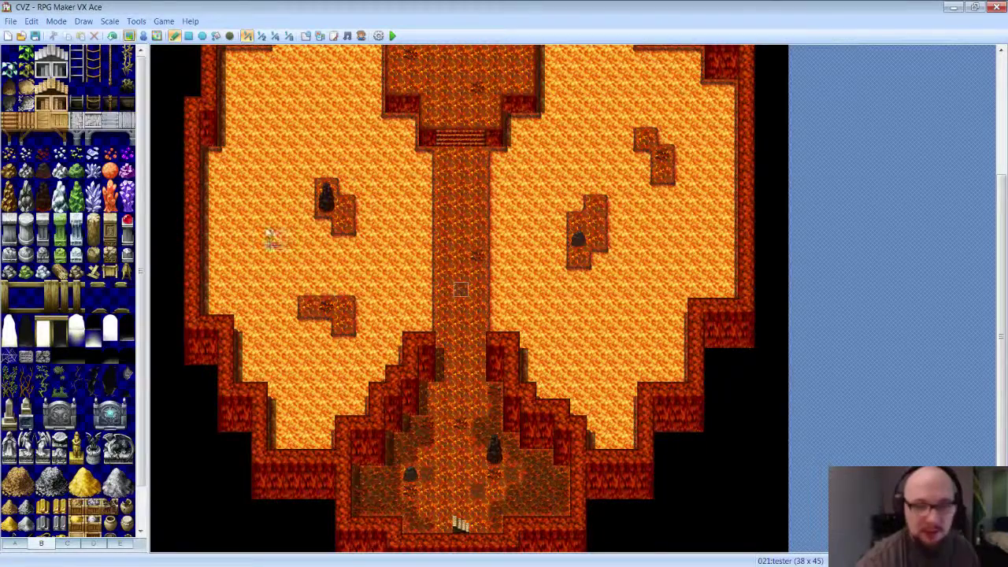
pyautogui.click(188, 35)
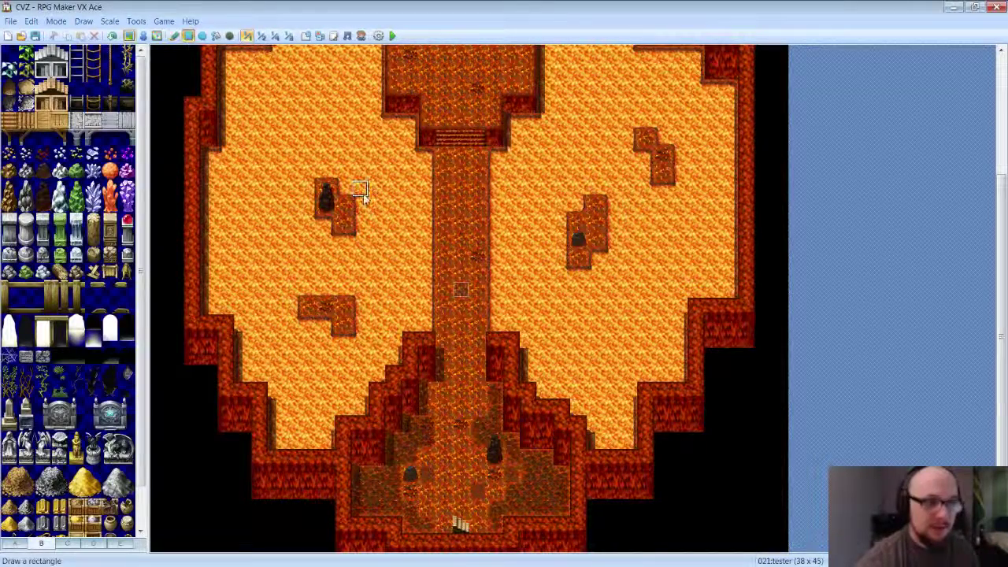
pyautogui.click(443, 347)
pyautogui.click(479, 352)
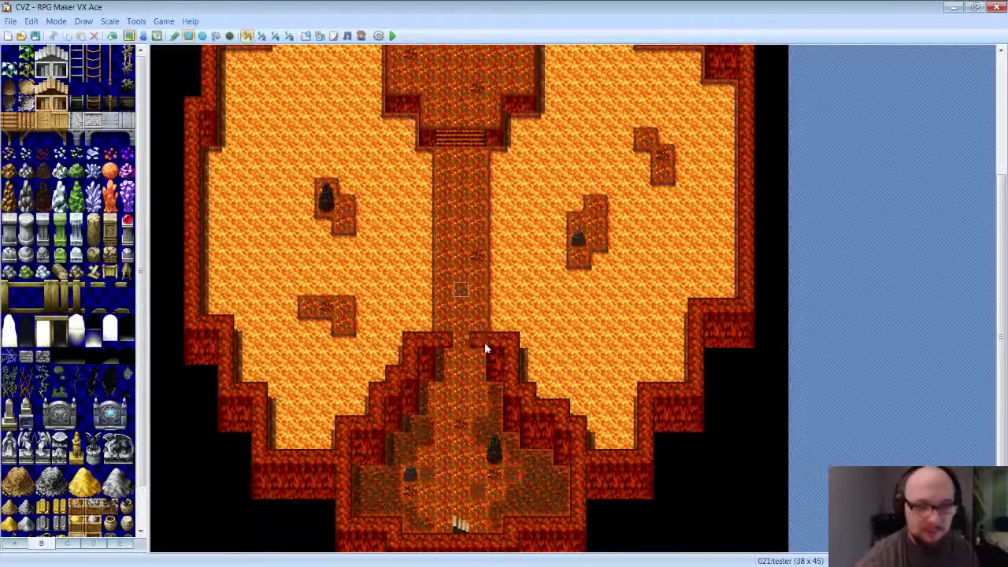
pyautogui.click(443, 361)
pyautogui.moveTo(433, 356); pyautogui.dragTo(473, 373)
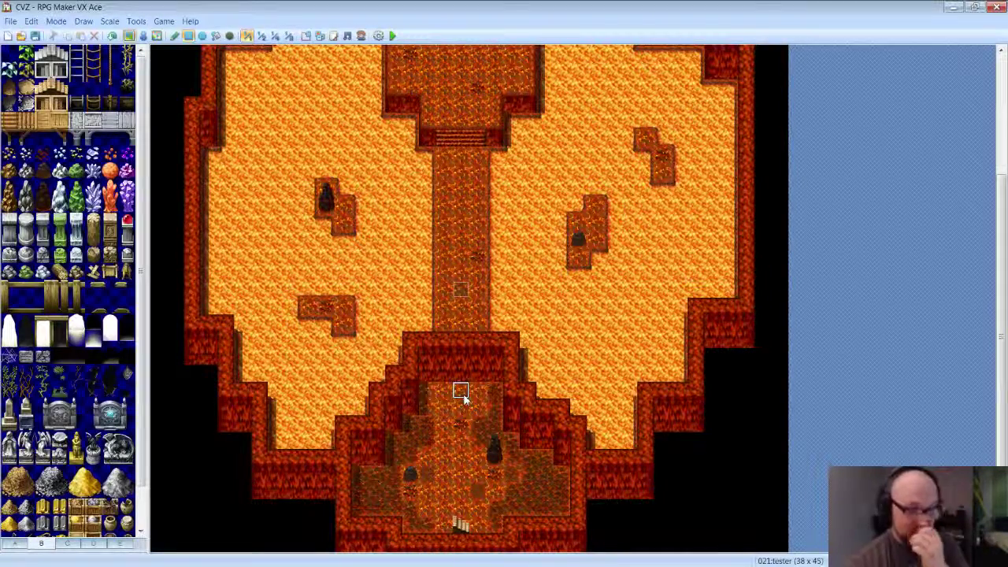
# Try wall rectangles across the middle of the path, first wider than the path and then three tiles wide.
pyautogui.moveTo(392, 187); pyautogui.dragTo(511, 244)
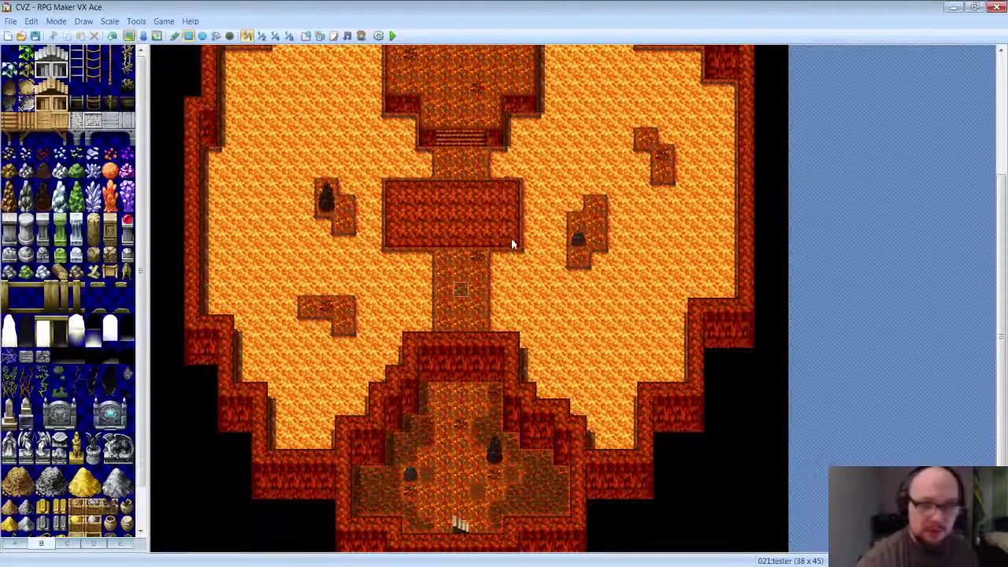
pyautogui.hotkey('ctrl', 'z')
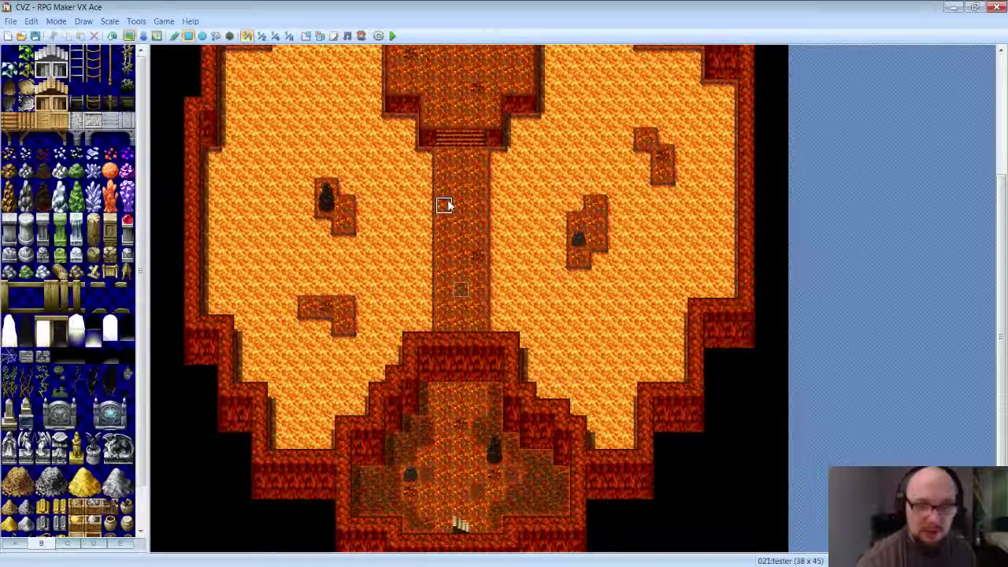
pyautogui.moveTo(444, 205); pyautogui.dragTo(479, 218)
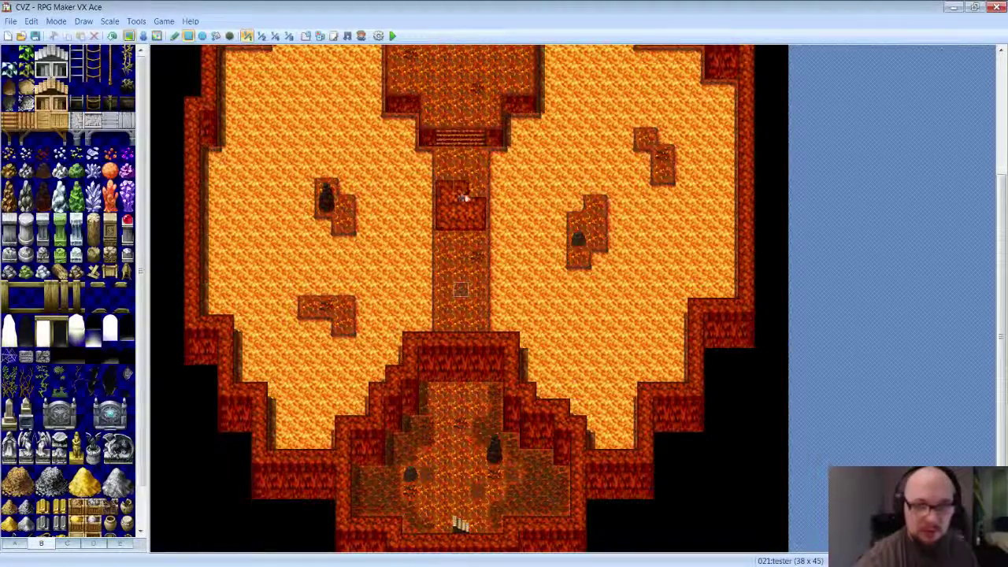
pyautogui.hotkey('ctrl', 'z')
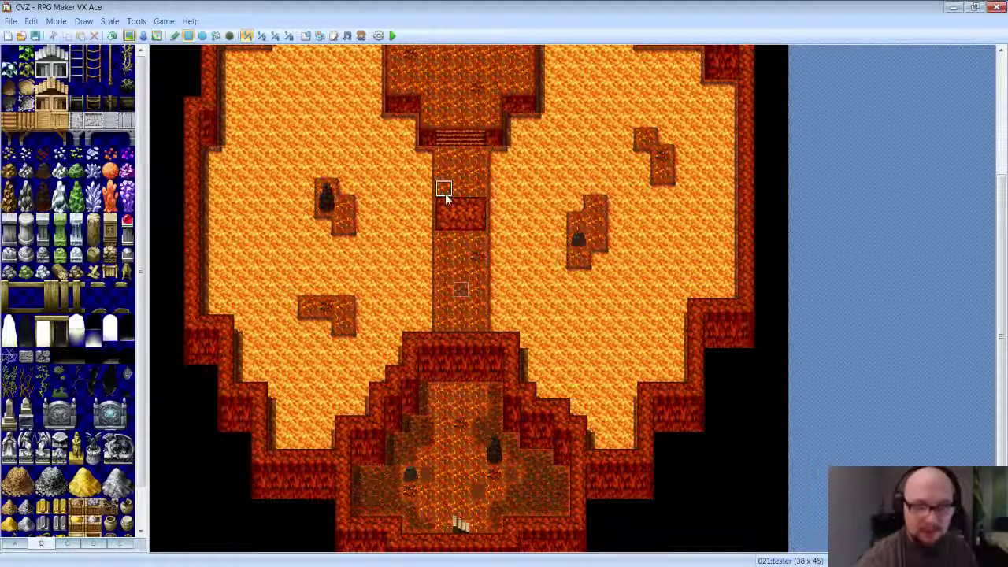
# Try building a three-tile-wide raised block of wall tops and wall faces down the central path.
pyautogui.moveTo(444, 197); pyautogui.dragTo(482, 203)
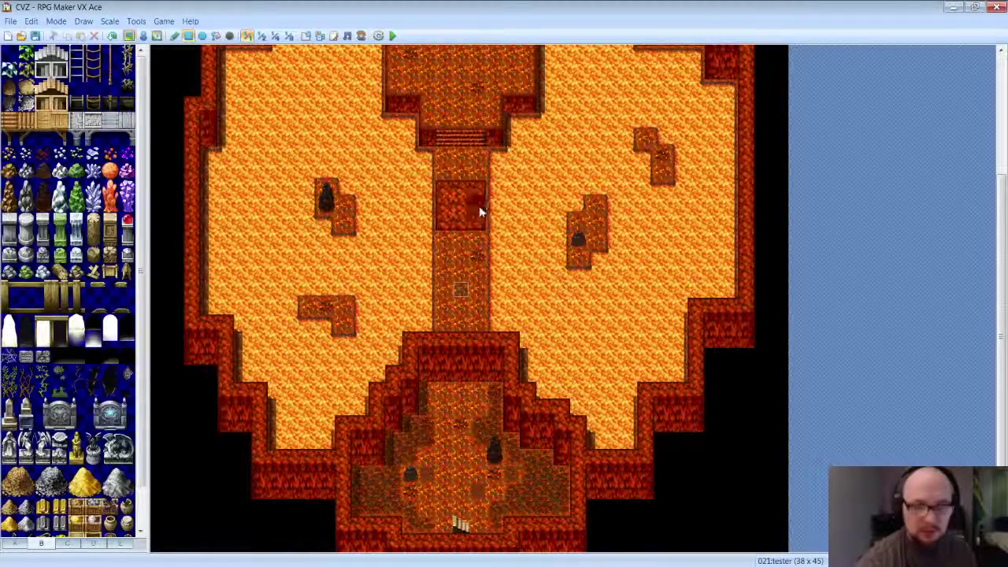
pyautogui.moveTo(445, 234); pyautogui.dragTo(473, 230)
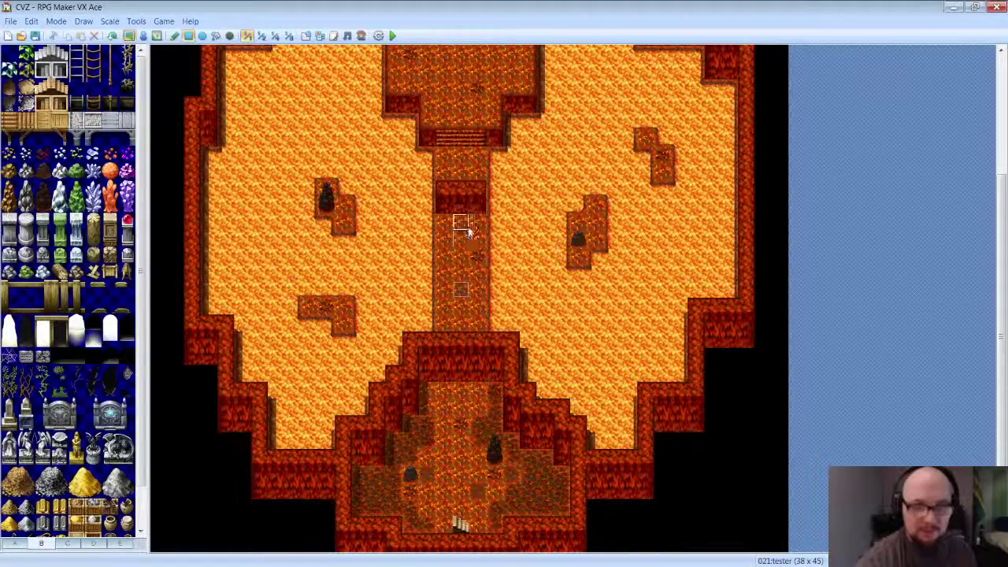
pyautogui.click(473, 224)
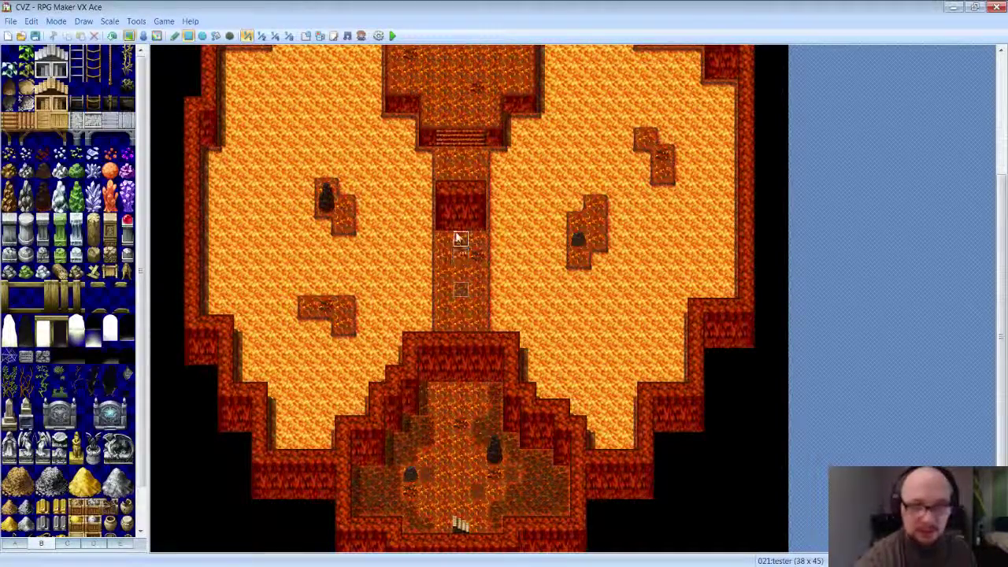
pyautogui.moveTo(441, 240)
pyautogui.mouseDown()
pyautogui.moveTo(446, 254)
pyautogui.moveTo(475, 261)
pyautogui.moveTo(477, 209)
pyautogui.moveTo(443, 280)
pyautogui.moveTo(443, 292)
pyautogui.moveTo(469, 292)
pyautogui.moveTo(463, 261)
pyautogui.moveTo(474, 295)
pyautogui.mouseUp()
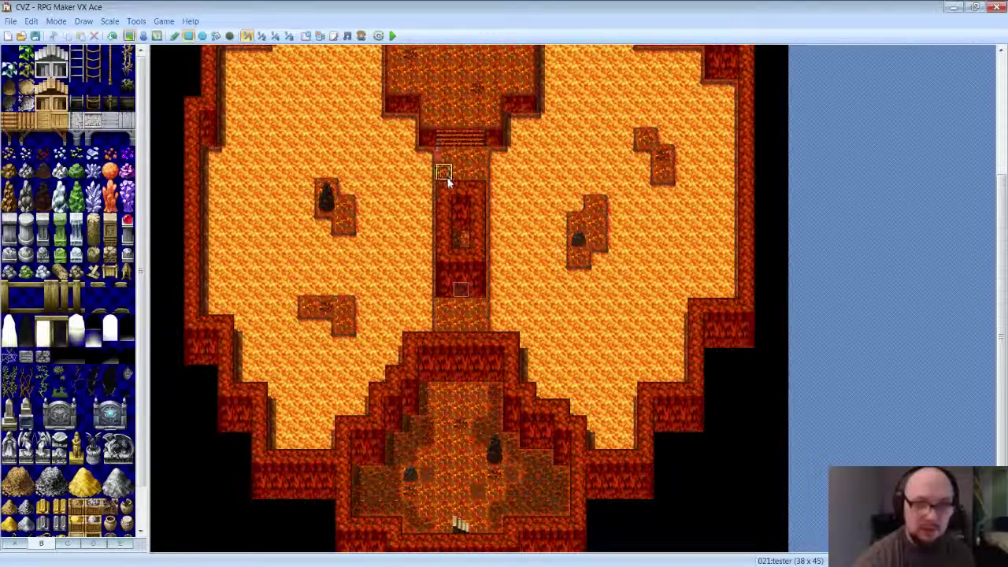
pyautogui.moveTo(457, 161)
pyautogui.mouseDown()
pyautogui.moveTo(461, 169)
pyautogui.moveTo(445, 170)
pyautogui.moveTo(468, 209)
pyautogui.moveTo(467, 286)
pyautogui.mouseUp()
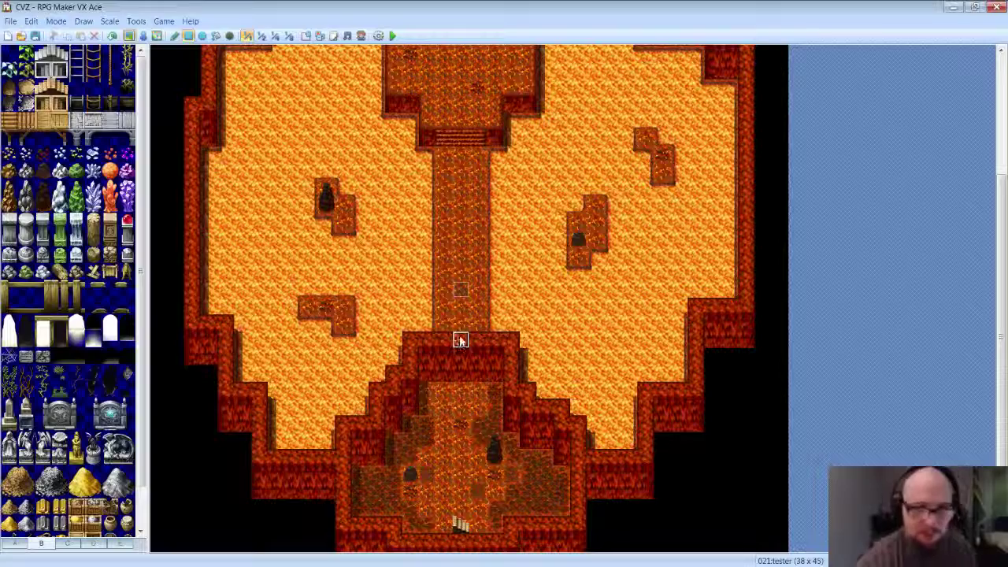
# Cut a one-tile-wide floor passage through the wall closing the lower end of the central path.
pyautogui.moveTo(460, 340); pyautogui.dragTo(456, 367)
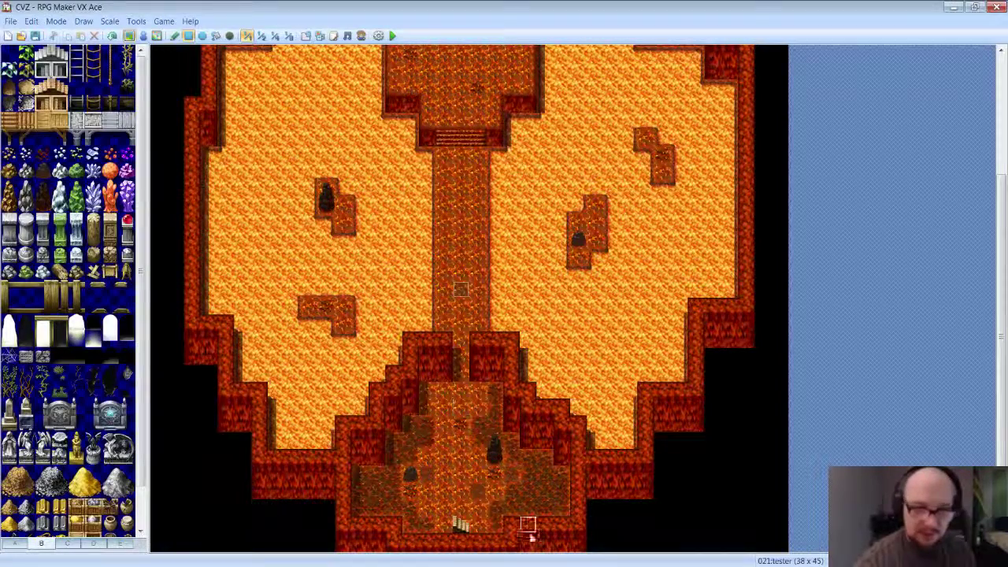
# Try copying the whole lower entrance room and stamping it over the upper platform with the Rectangle tool, undoing the result.
pyautogui.scroll(-1, 408, 354)
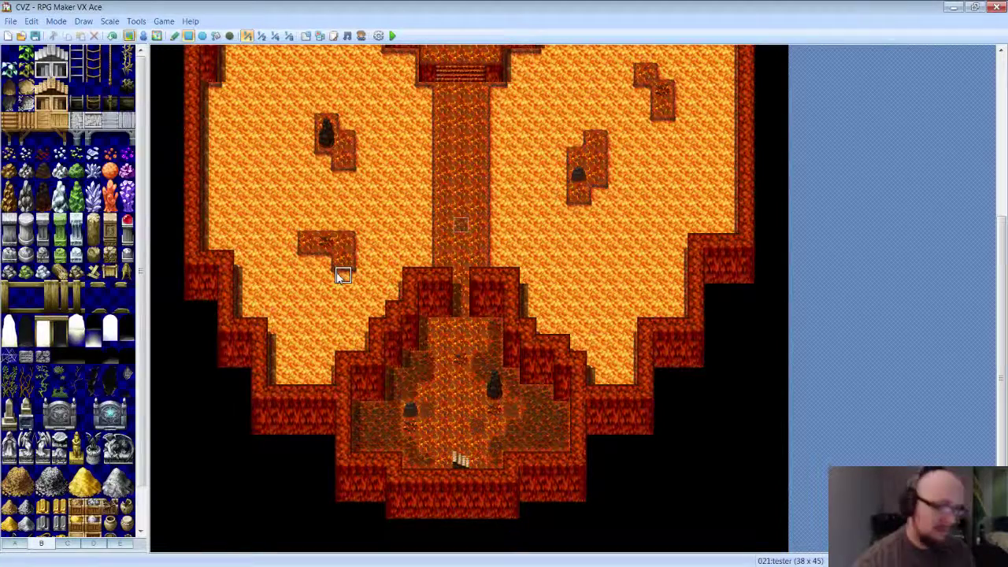
pyautogui.click(346, 367)
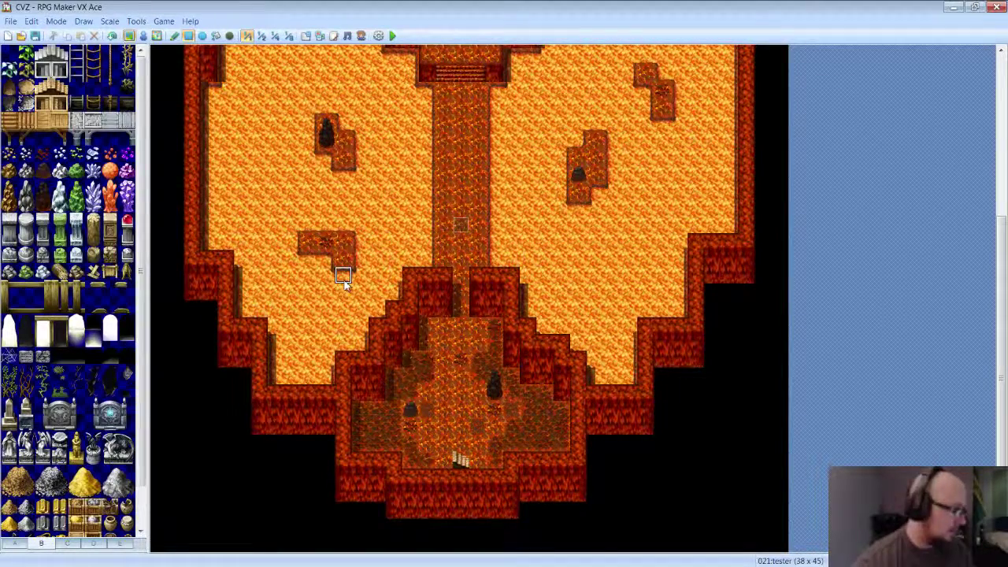
pyautogui.moveTo(343, 281); pyautogui.dragTo(585, 519)
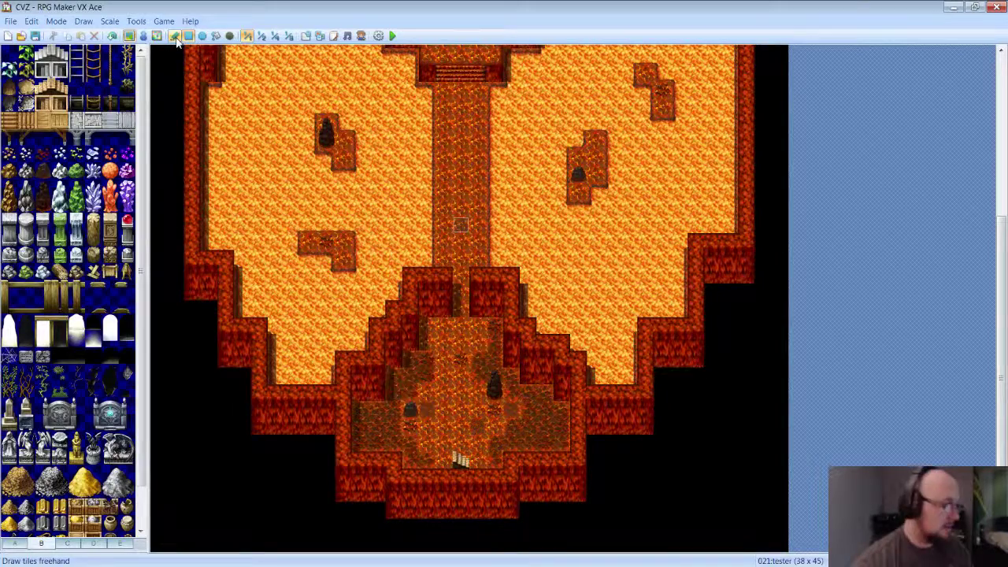
pyautogui.moveTo(1002, 381); pyautogui.dragTo(1003, 267)
pyautogui.moveTo(336, 132); pyautogui.dragTo(583, 379)
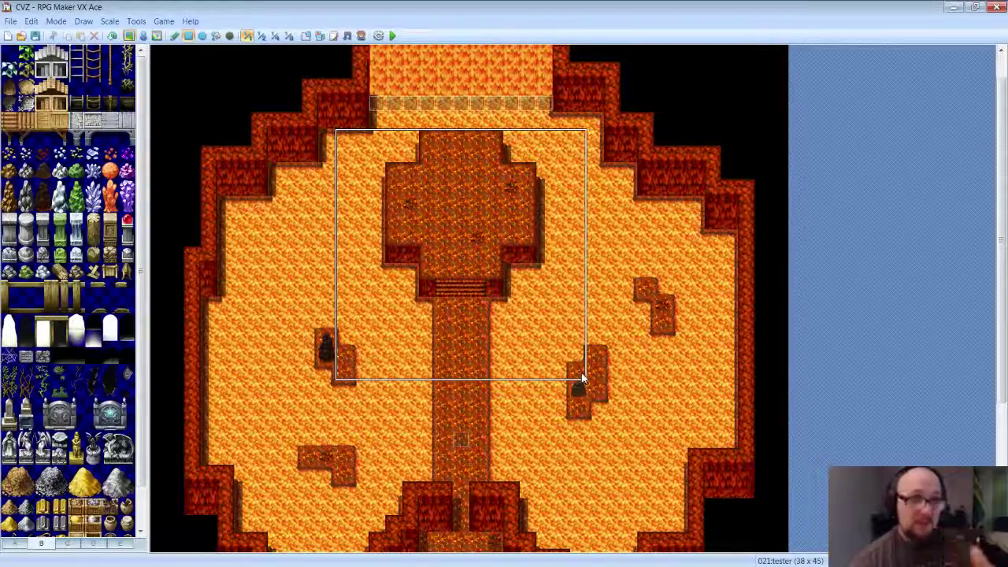
pyautogui.moveTo(582, 378); pyautogui.dragTo(343, 136)
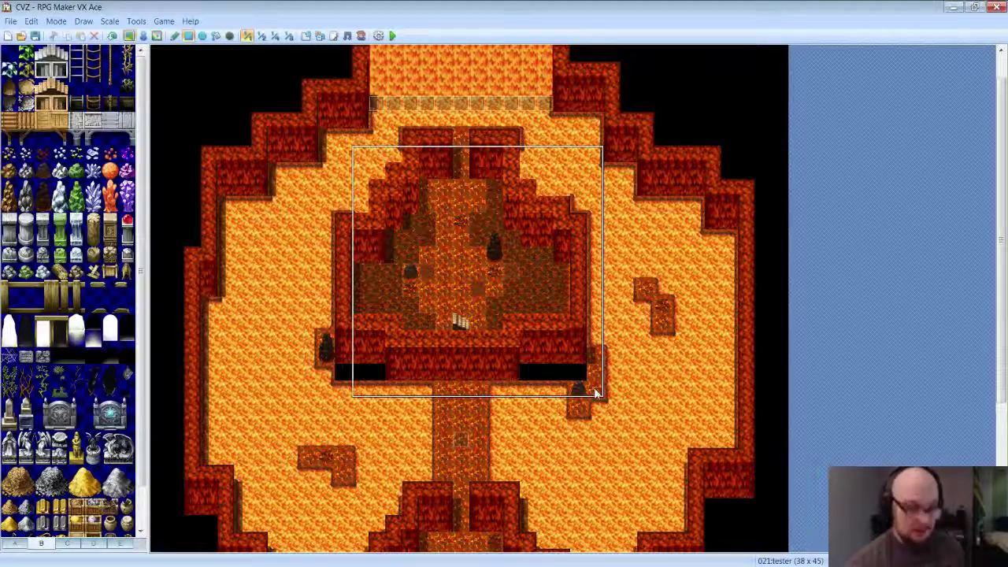
pyautogui.hotkey('ctrl', 'z')
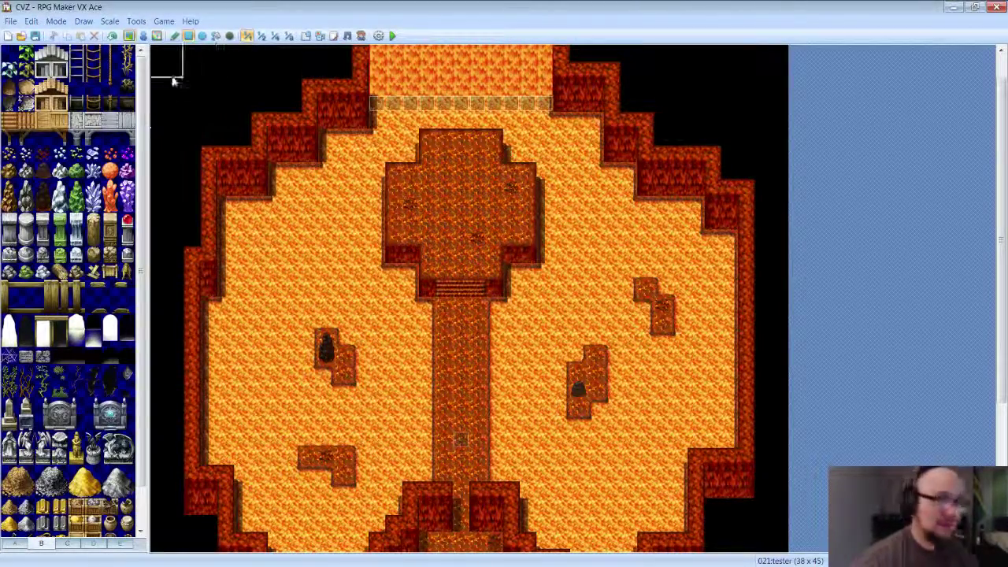
# Try stamping the copied entrance room over the upper platform with the freehand Pencil tool, undoing it.
pyautogui.click(174, 35)
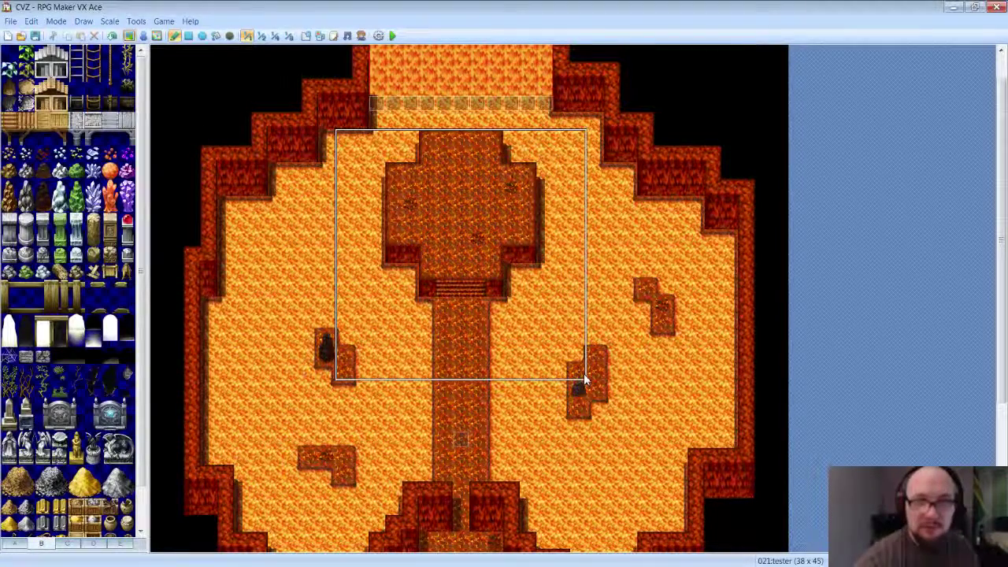
pyautogui.click(584, 375)
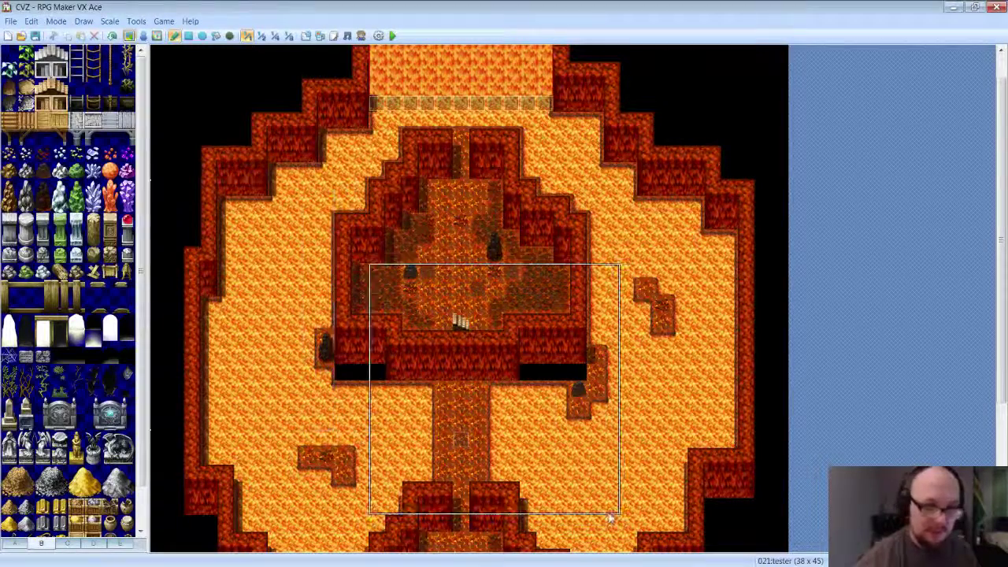
pyautogui.hotkey('ctrl', 'z')
# Copy the small rock island with the black mound in the lava east of the central path.
pyautogui.rightClick(581, 472)
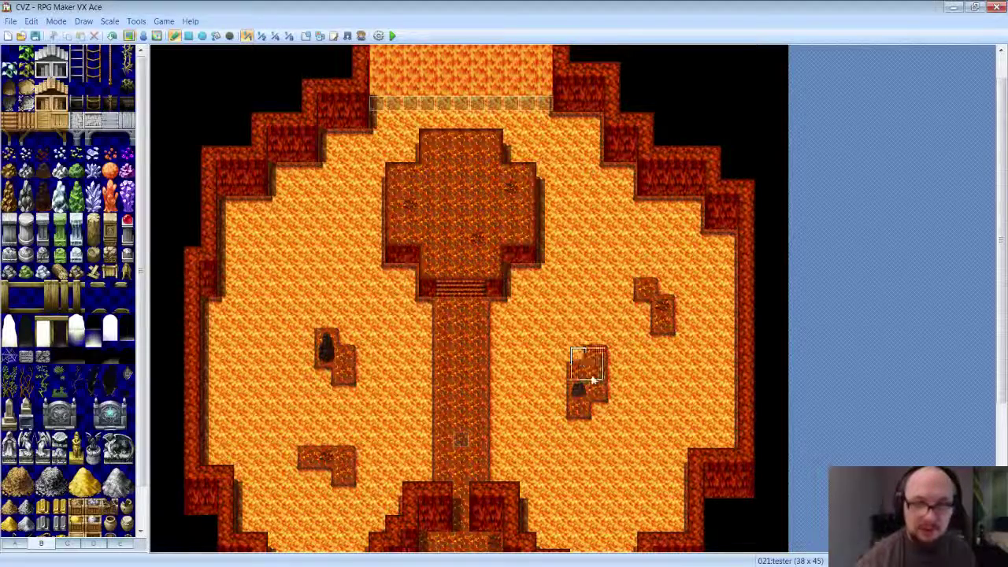
pyautogui.moveTo(570, 309); pyautogui.dragTo(580, 373, button='right')
# Try stamping the copied rock island on the upper platform and in the lava on both sides of it, undoing the stamps.
pyautogui.click(460, 260)
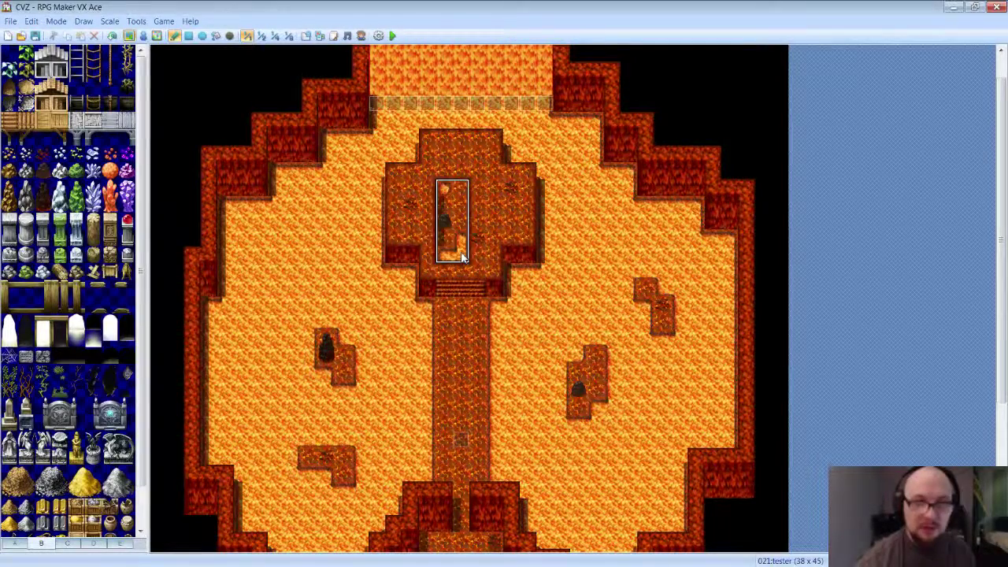
pyautogui.click(570, 272)
pyautogui.click(293, 256)
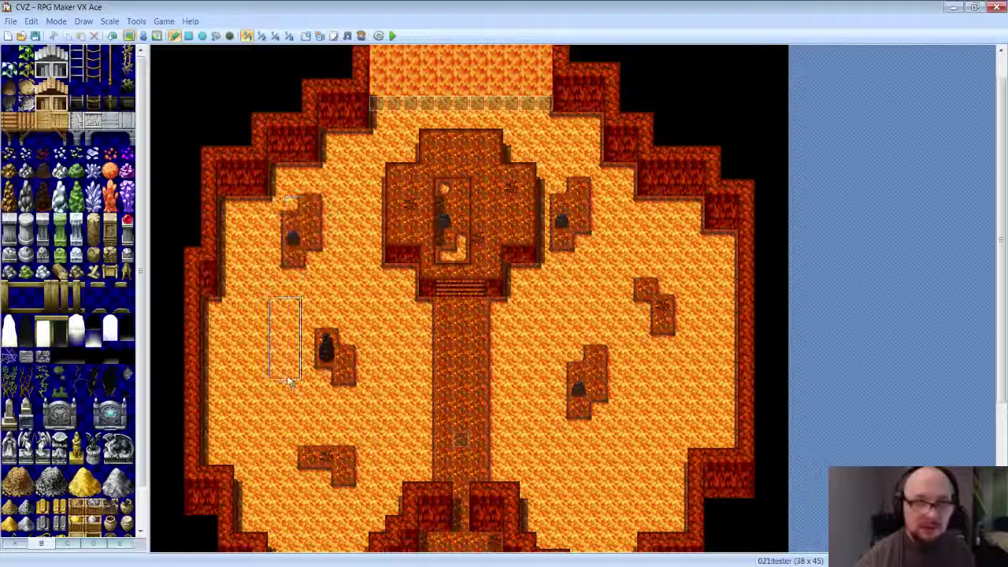
pyautogui.click(279, 374)
pyautogui.hotkey('ctrl', 'z')
pyautogui.hotkey('ctrl', 'z')
pyautogui.hotkey('ctrl', 'z')
pyautogui.hotkey('ctrl', 'z')
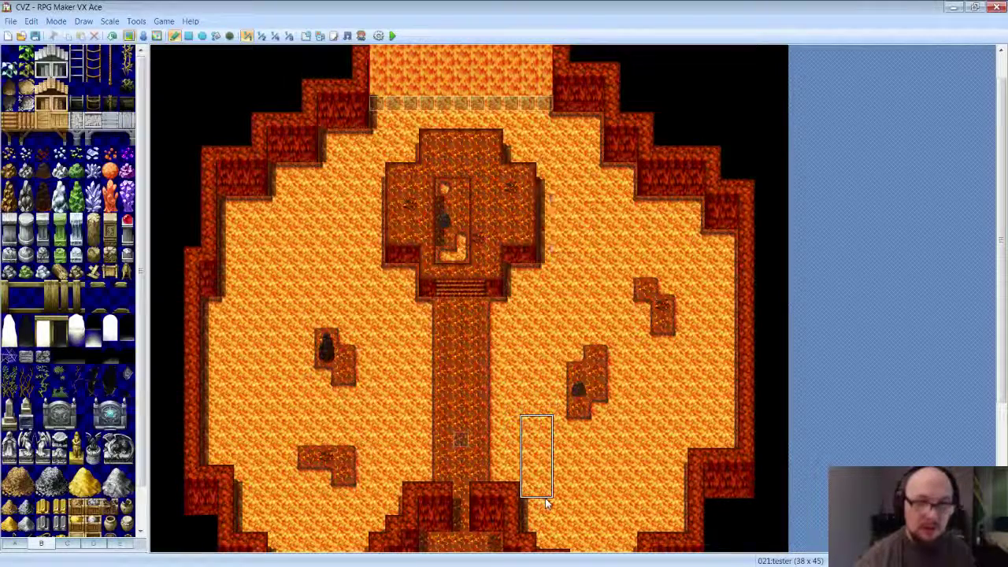
# Place three copies of the rock island in the lava, one east and two west of the stairs and path, and undo stray lava tiles.
pyautogui.click(589, 289)
pyautogui.click(295, 254)
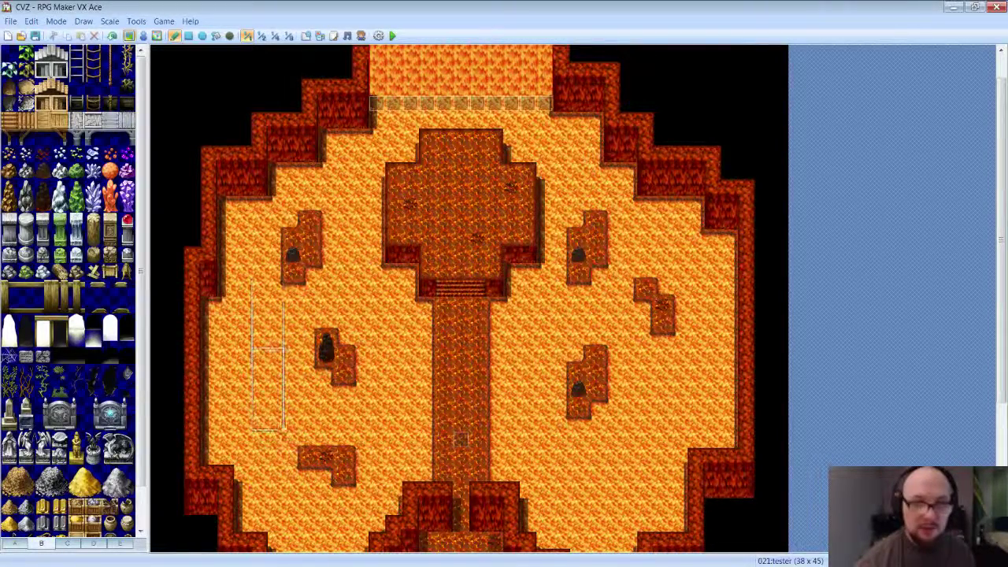
pyautogui.click(266, 383)
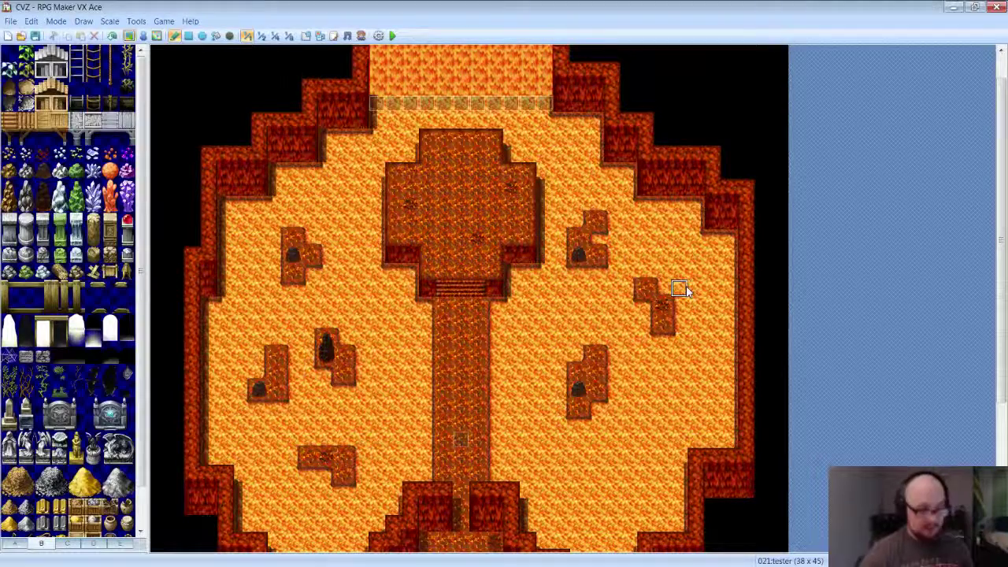
pyautogui.hotkey('ctrl', 'z')
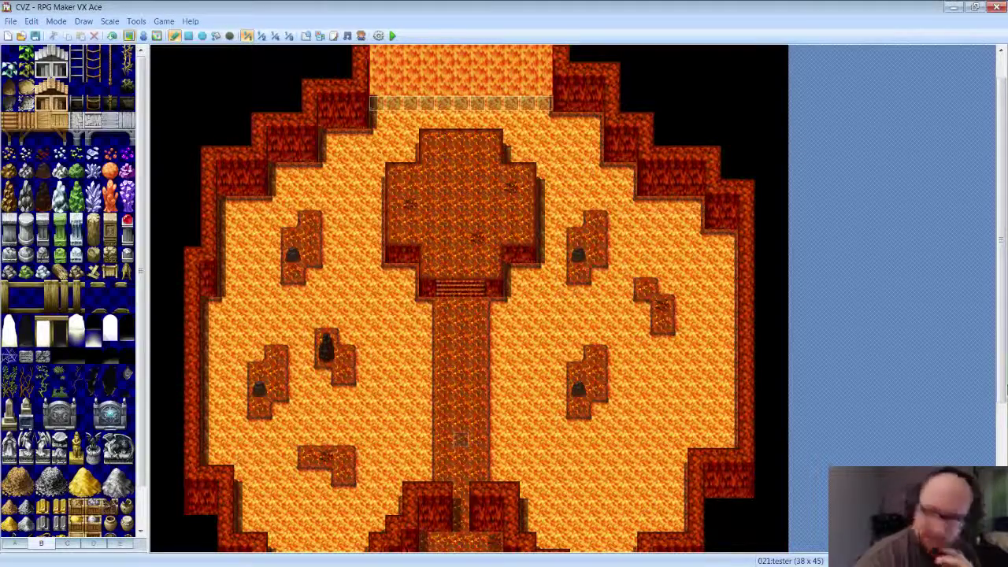
# Draw a shadow along the east edge of the raised upper platform with the Shadow Pen.
pyautogui.scroll(-3, 469, 299)
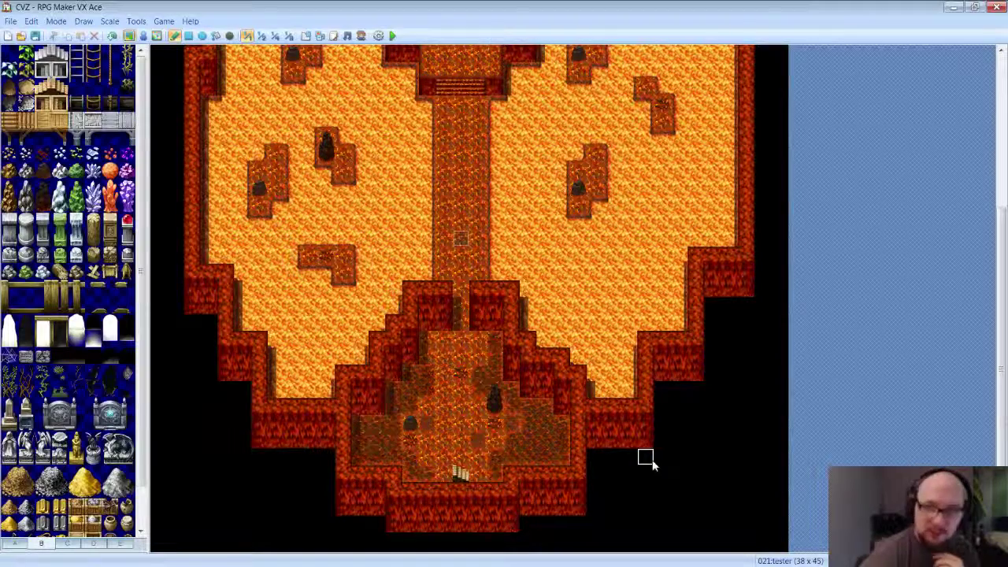
pyautogui.scroll(3, 1001, 326)
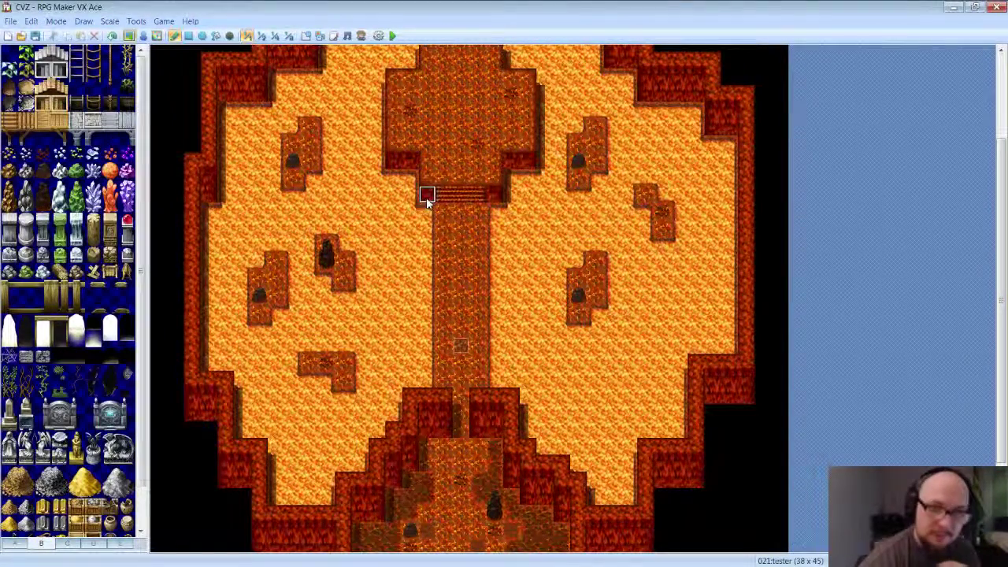
pyautogui.moveTo(394, 161); pyautogui.dragTo(407, 158)
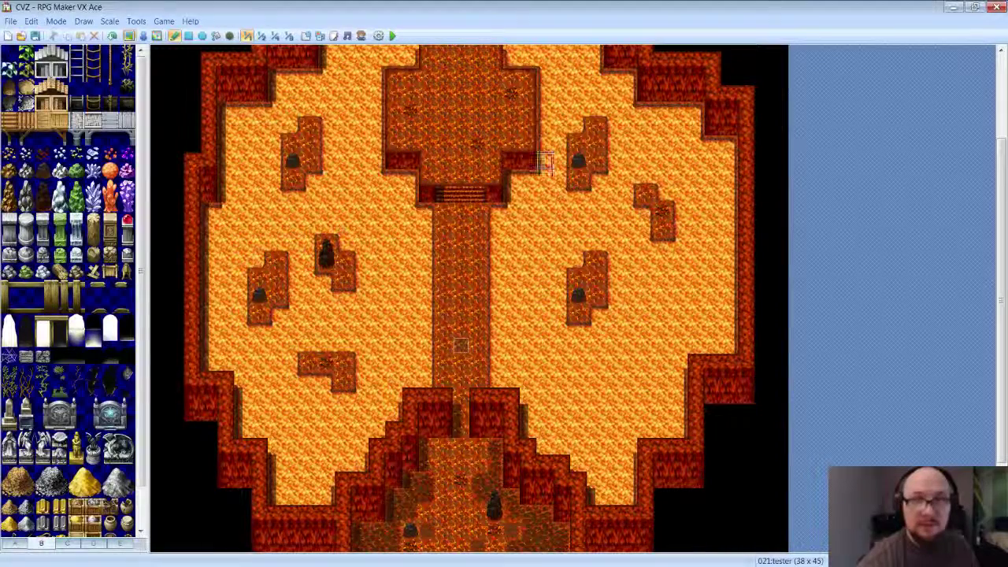
pyautogui.click(230, 36)
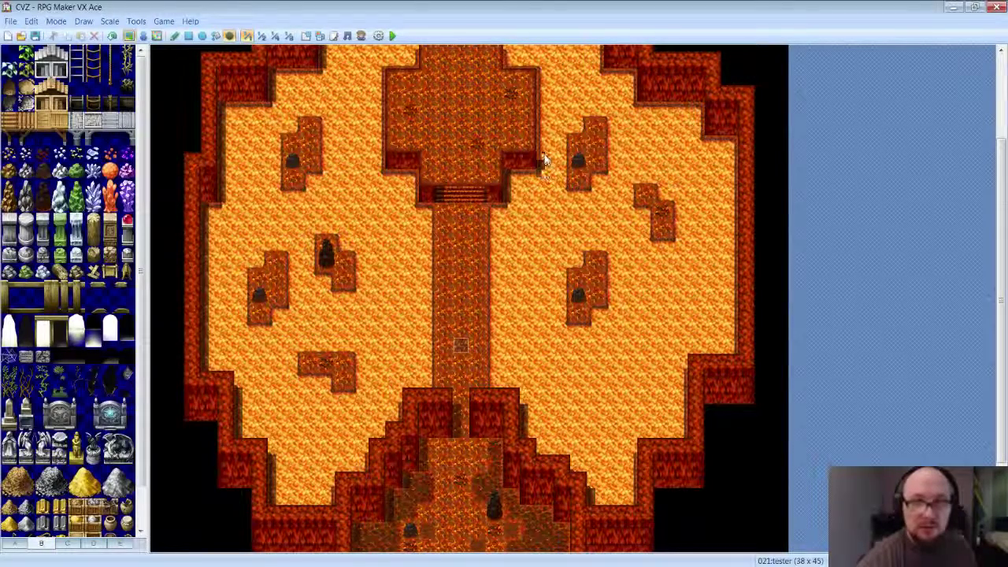
pyautogui.moveTo(542, 155)
pyautogui.mouseDown()
pyautogui.moveTo(541, 79)
pyautogui.moveTo(530, 63)
pyautogui.moveTo(511, 65)
pyautogui.mouseUp()
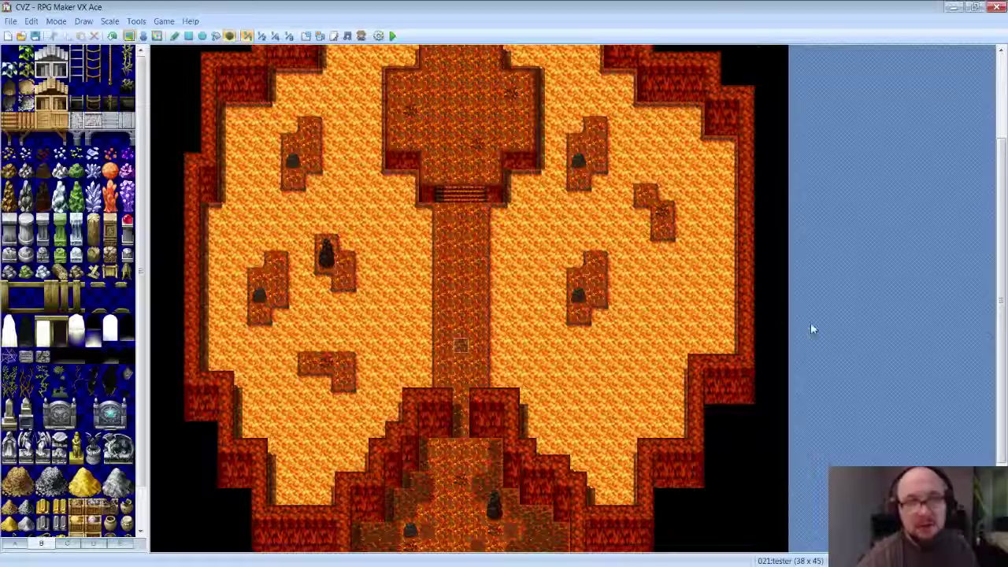
pyautogui.moveTo(998, 351)
pyautogui.mouseDown()
pyautogui.moveTo(997, 271)
pyautogui.moveTo(996, 350)
pyautogui.mouseUp()
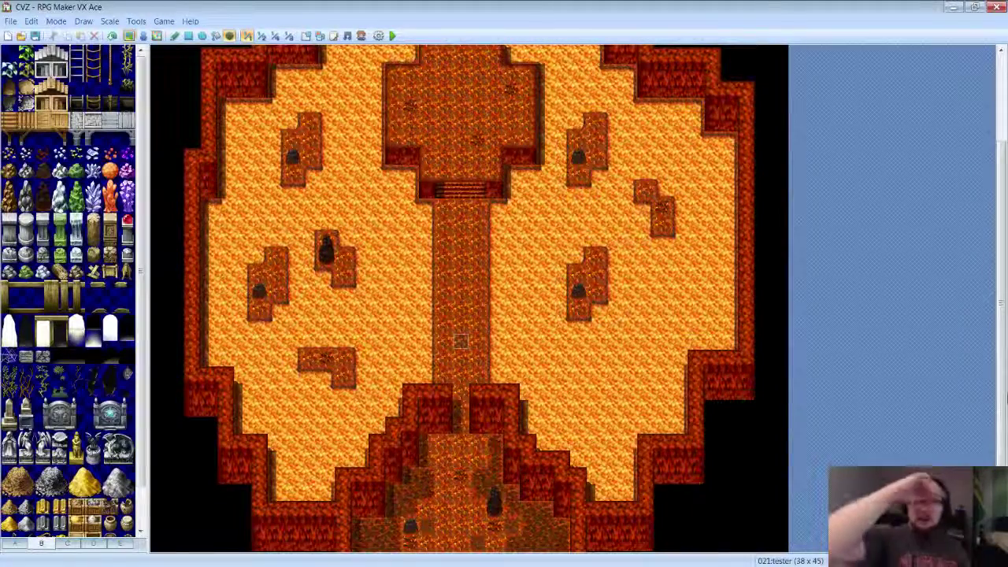